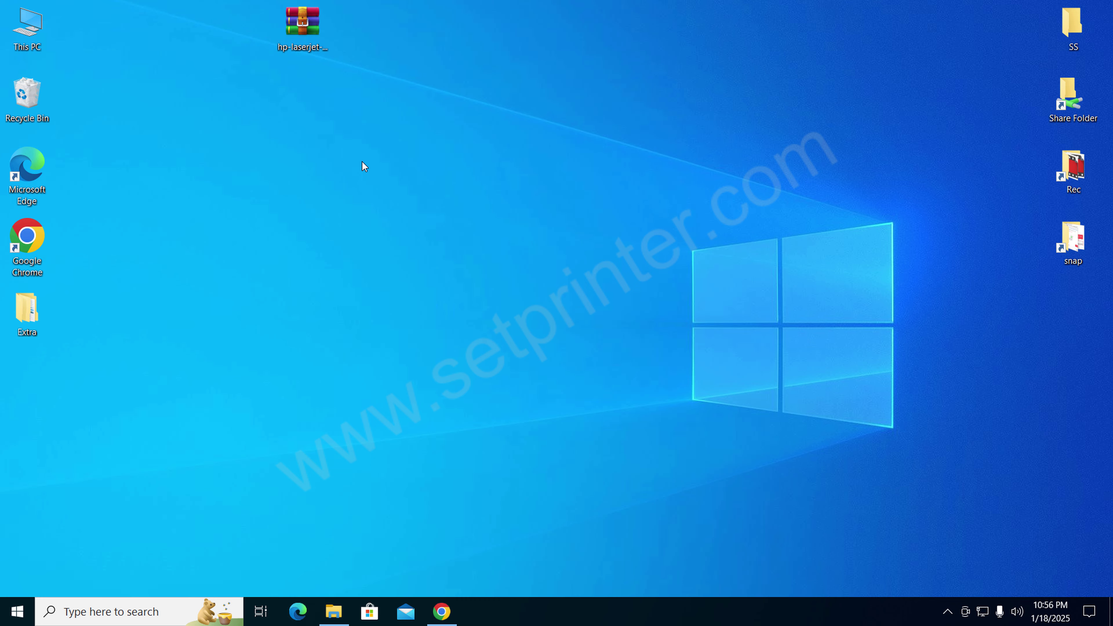
double_click(318, 35)
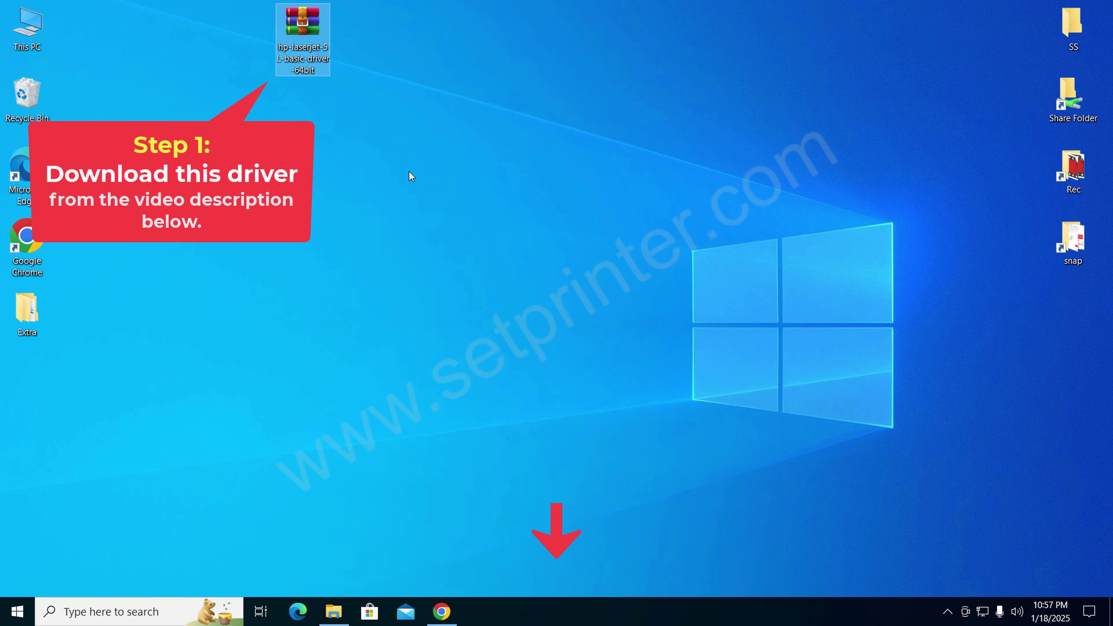
double_click(312, 36)
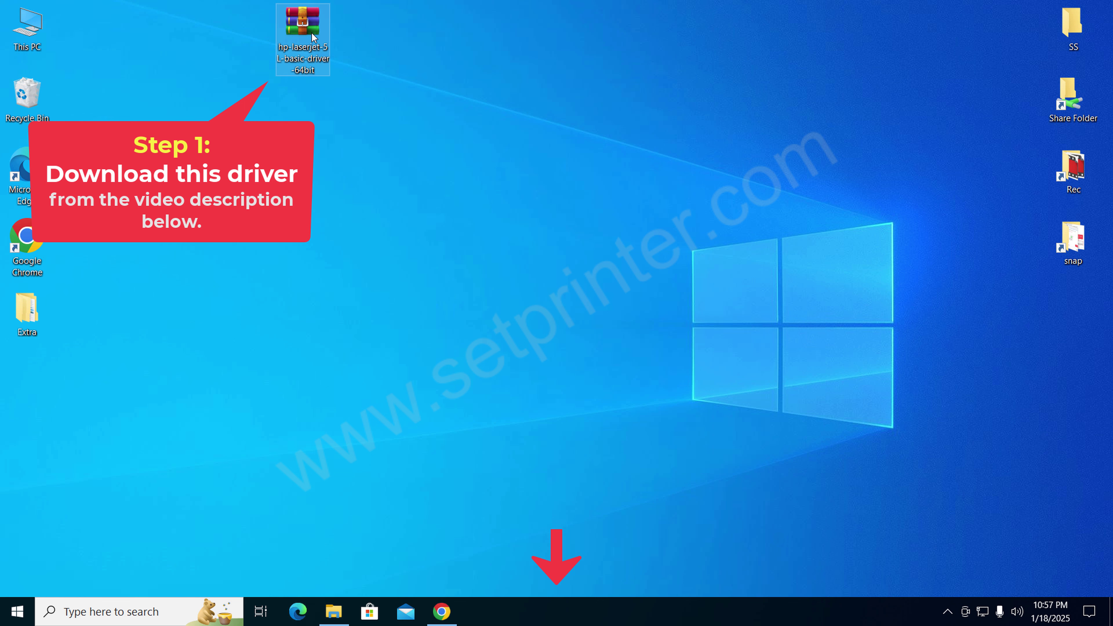
left_click(434, 177)
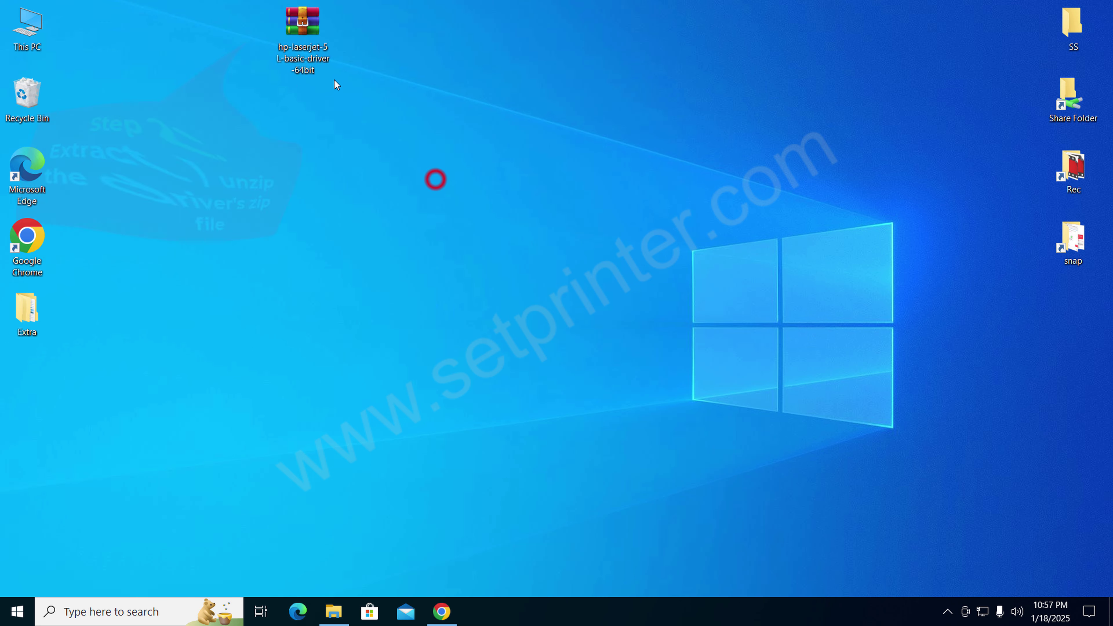
- Extract the hp-laserjet-5L-basic-driver-64bit archive to a folder of the same name and place that folder directly below the archive on the desktop
right_click(316, 29)
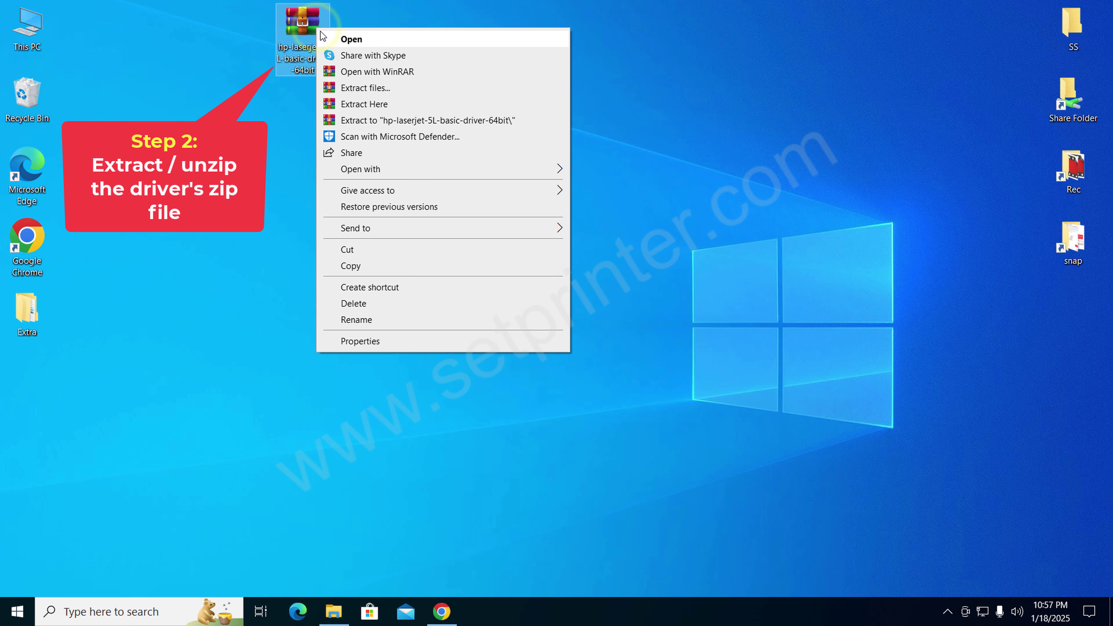
left_click(377, 123)
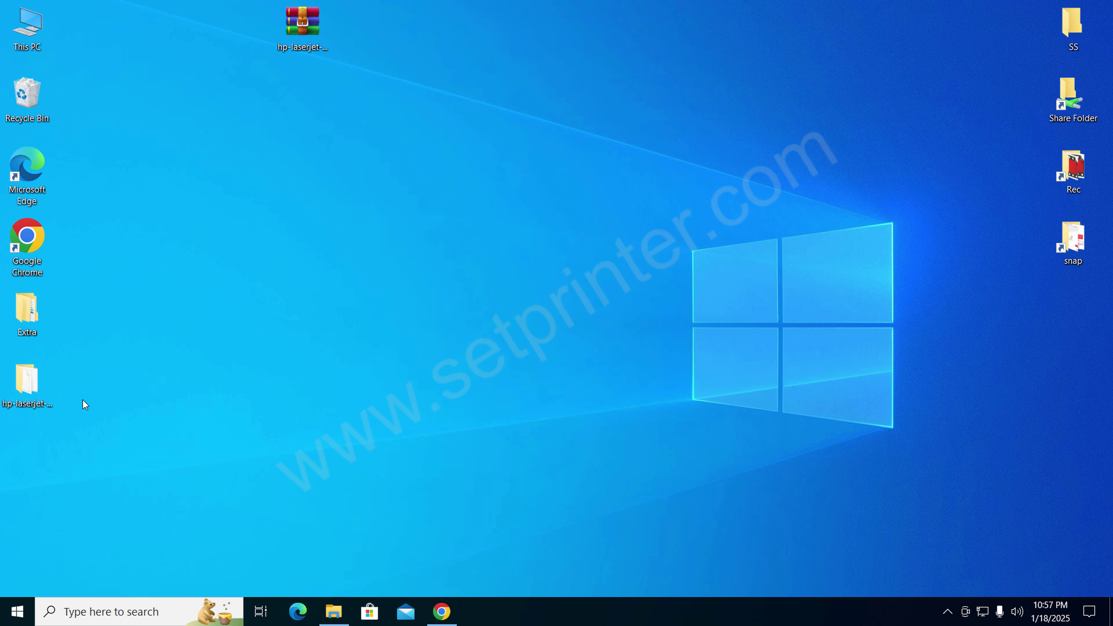
left_click_drag(27, 392, 305, 109)
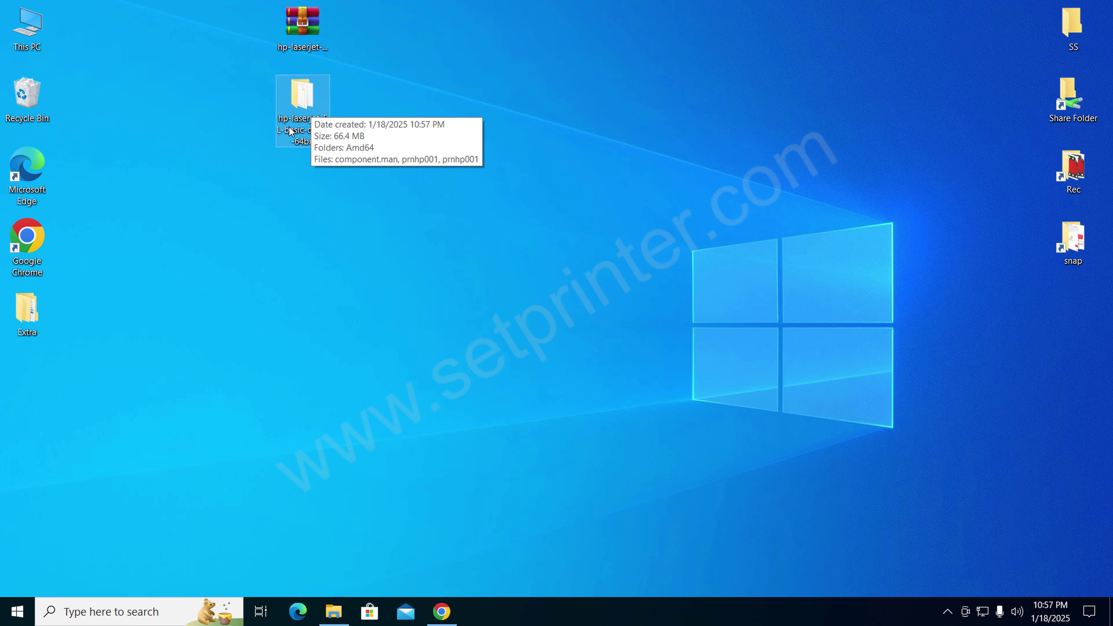
- Examine the contents of the extracted hp-laserjet-5L-basic-driver-64bit folder and close it
double_click(308, 97)
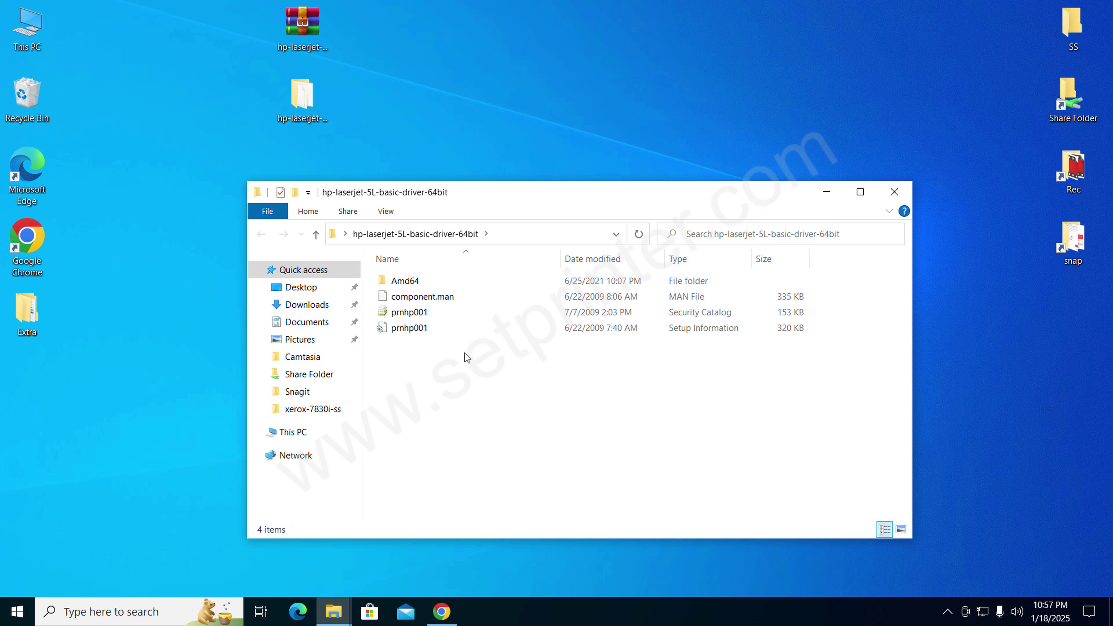
left_click(510, 412)
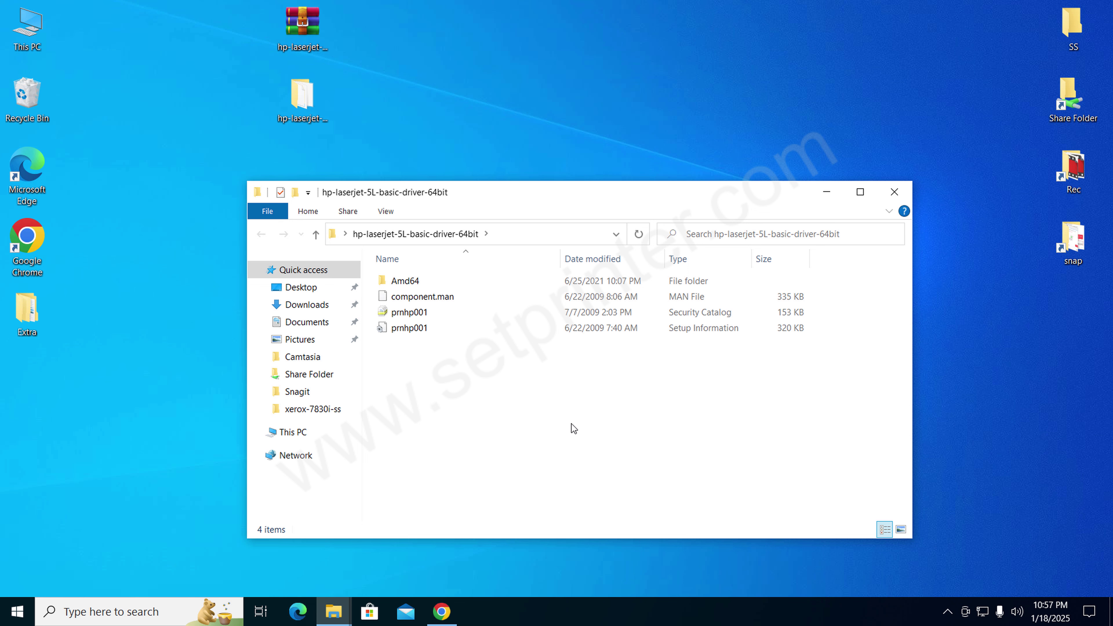
left_click(895, 193)
left_click(658, 246)
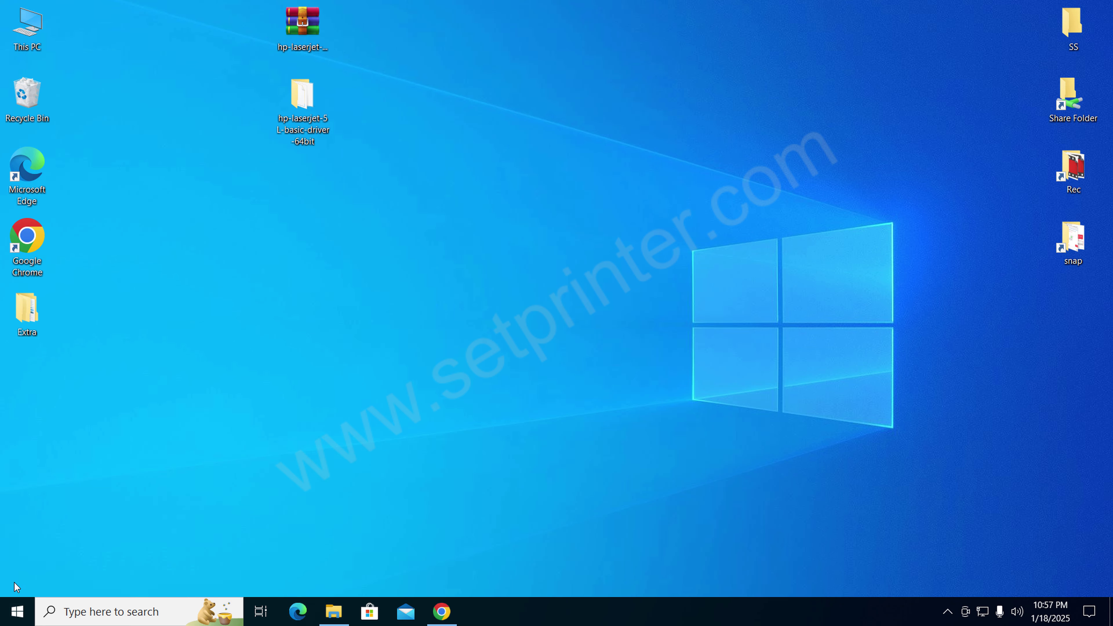
- Open the Printers & scanners page in the Windows device settings
left_click(17, 611)
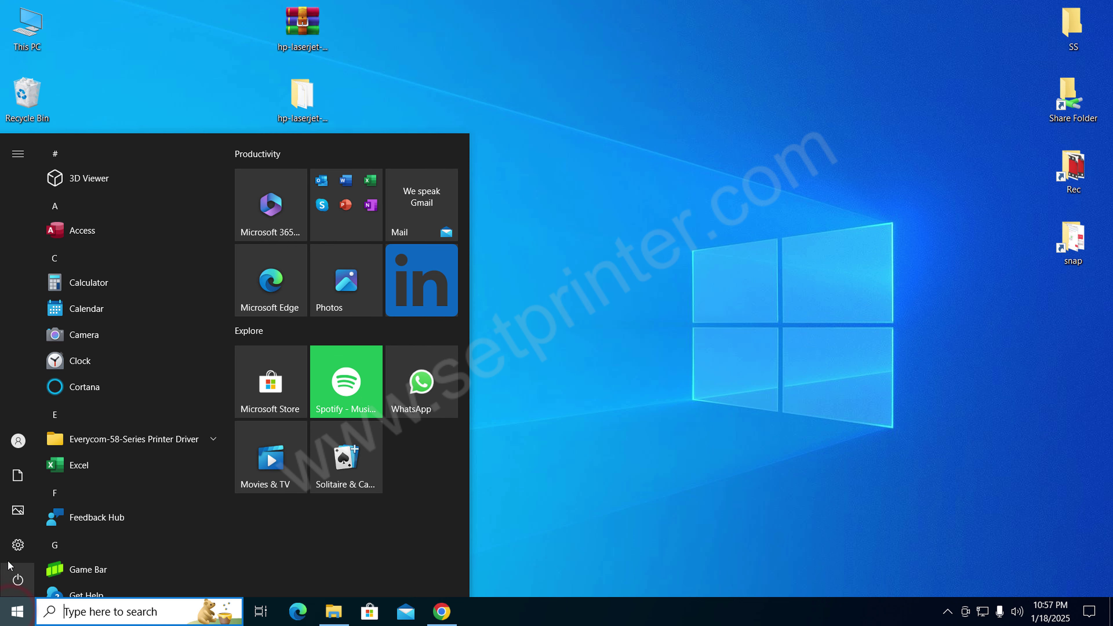
left_click(18, 545)
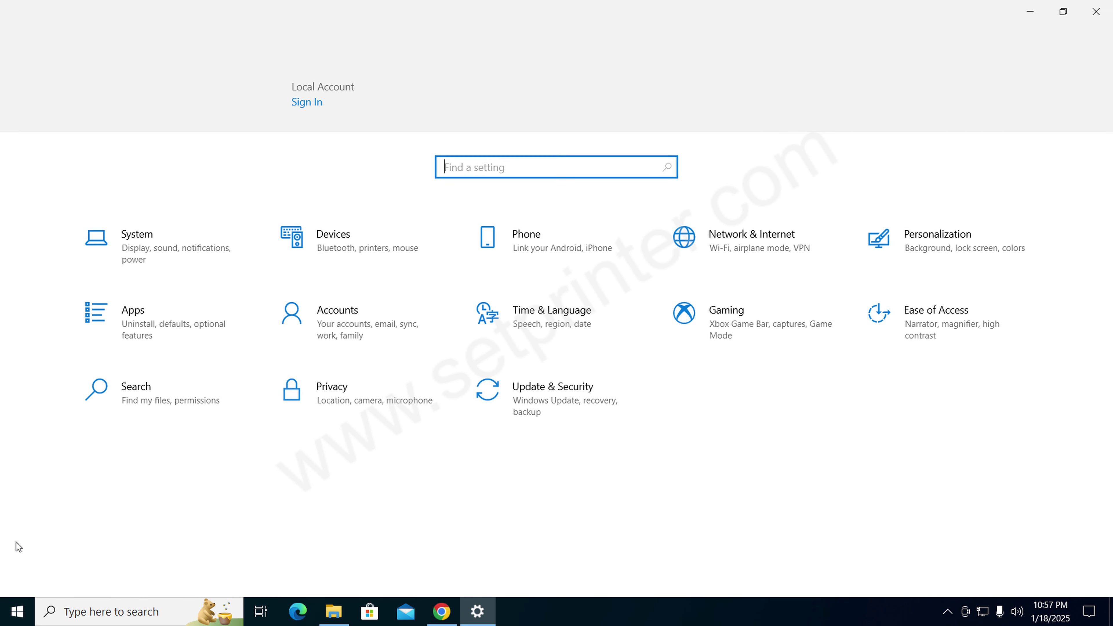
left_click(336, 256)
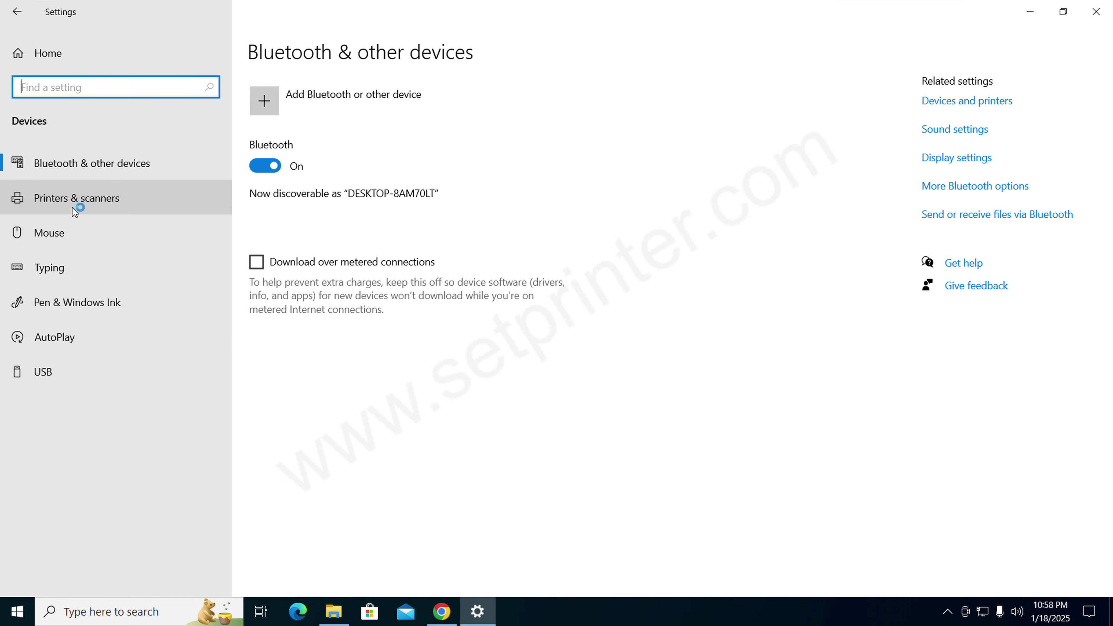
left_click(111, 203)
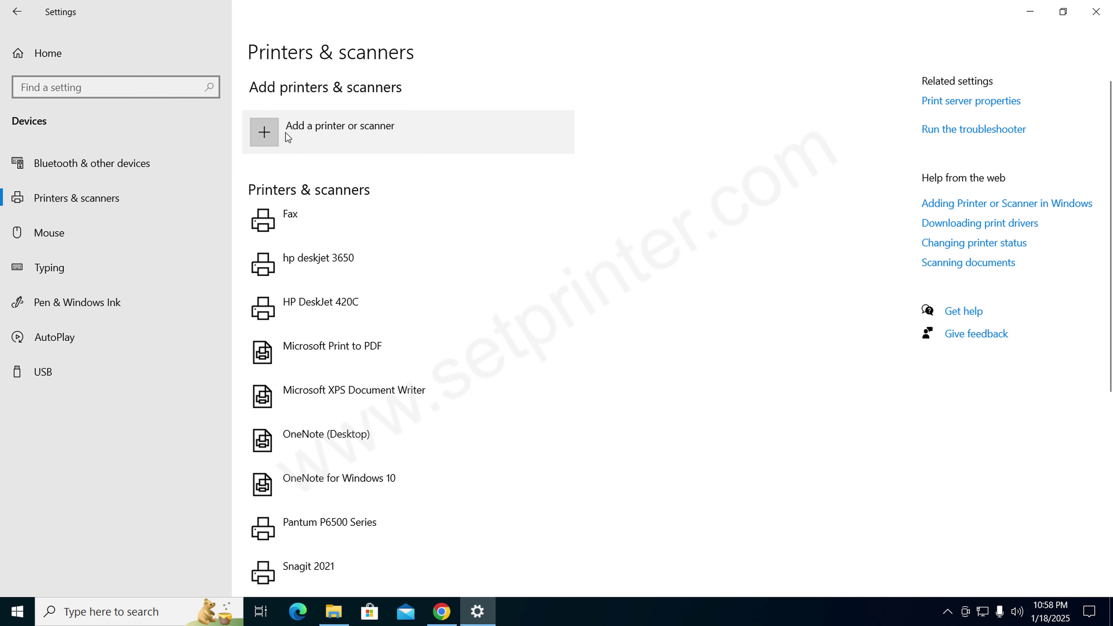
- Start adding an unlisted printer as a local or network printer with manual settings
left_click(264, 134)
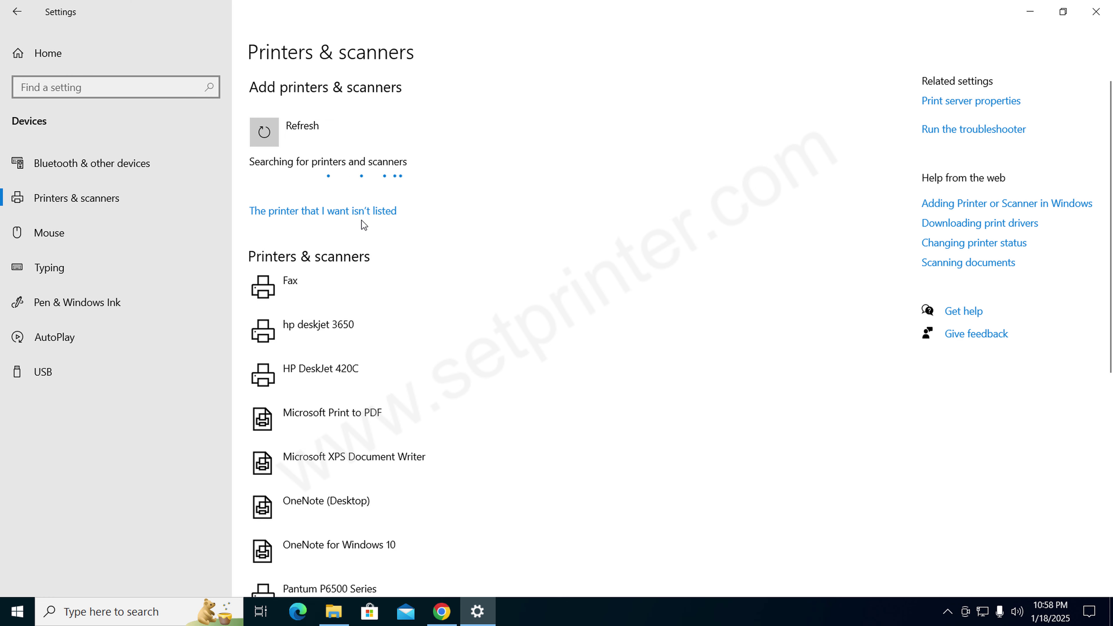
left_click(303, 218)
left_click(303, 218)
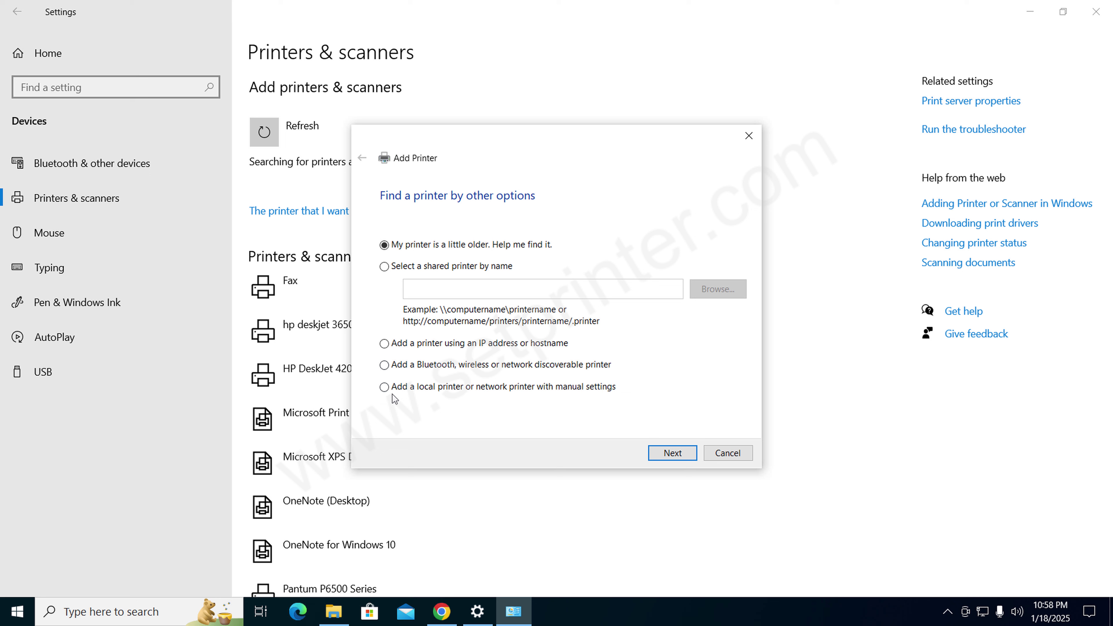
left_click(384, 387)
left_click(677, 455)
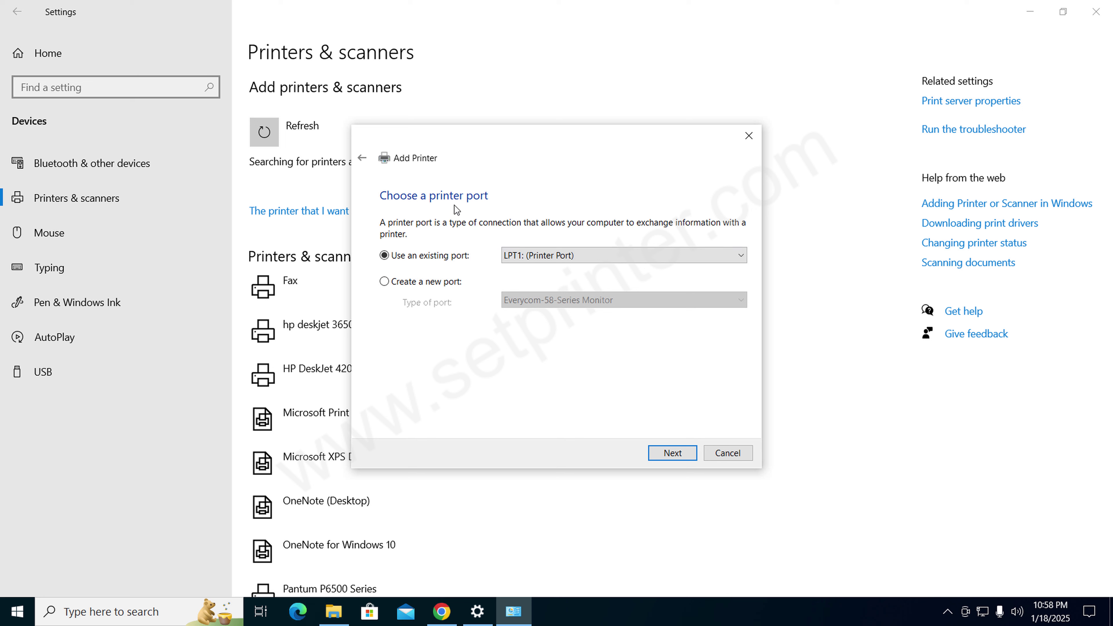
left_click(595, 260)
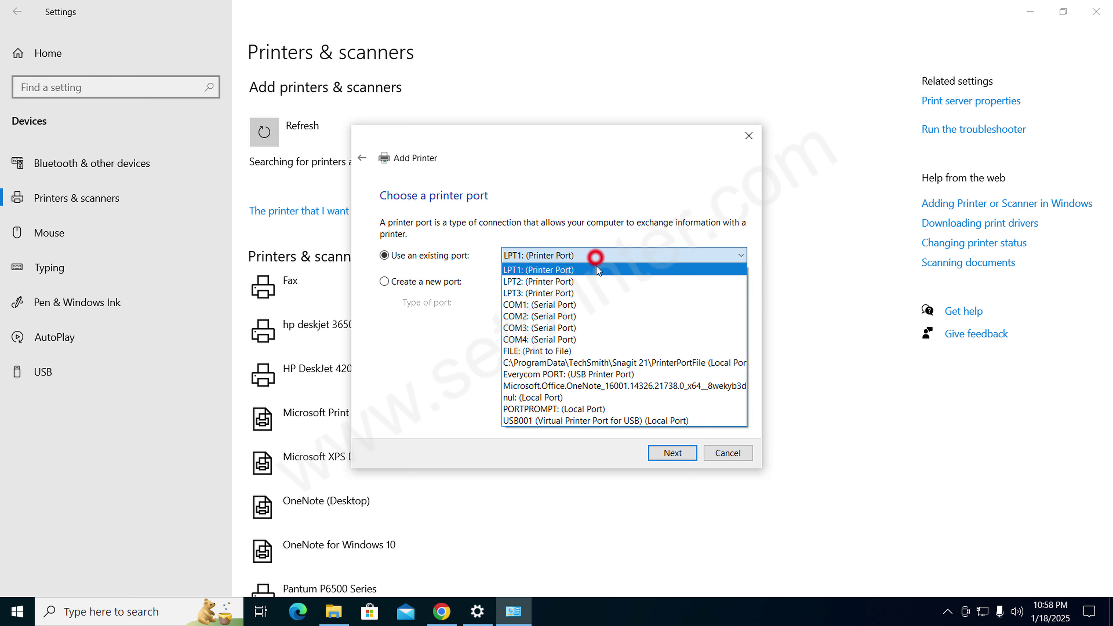
left_click(529, 420)
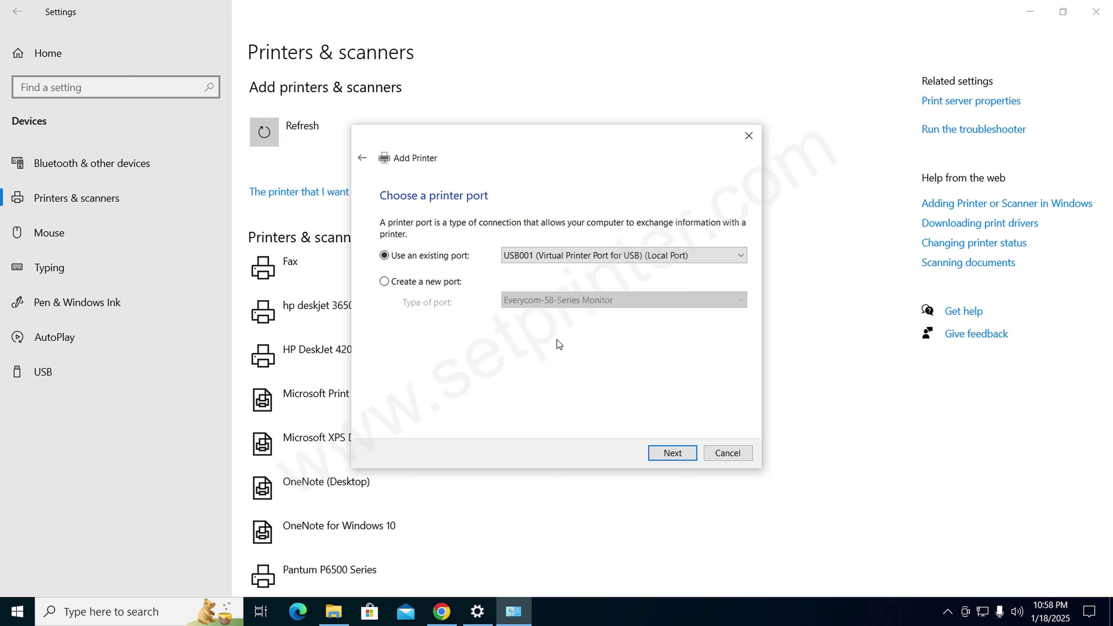
left_click(574, 259)
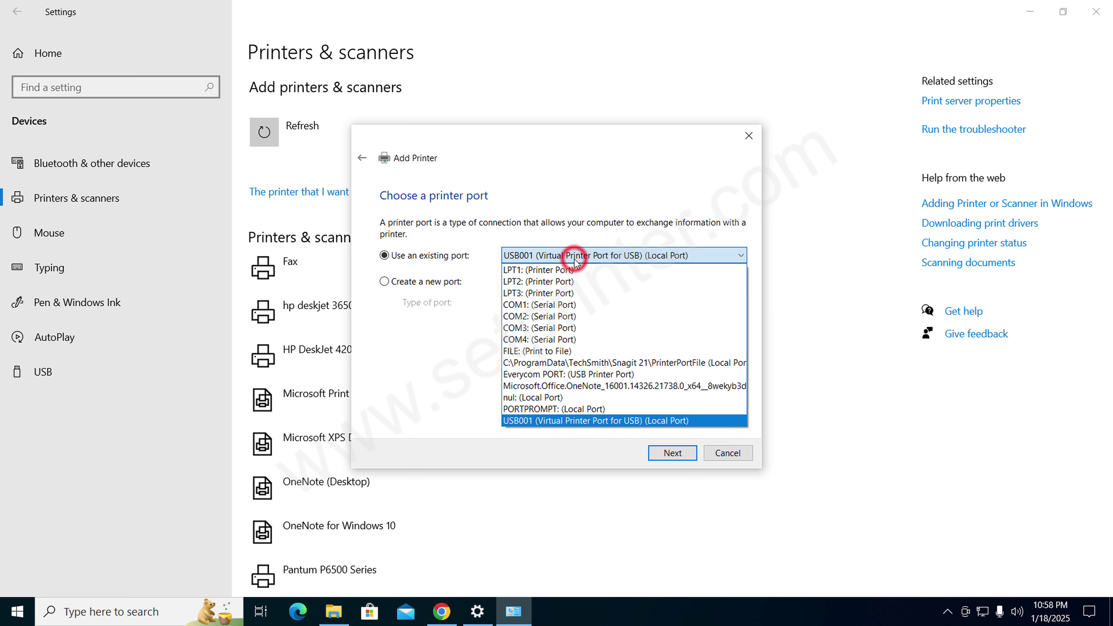
left_click(529, 271)
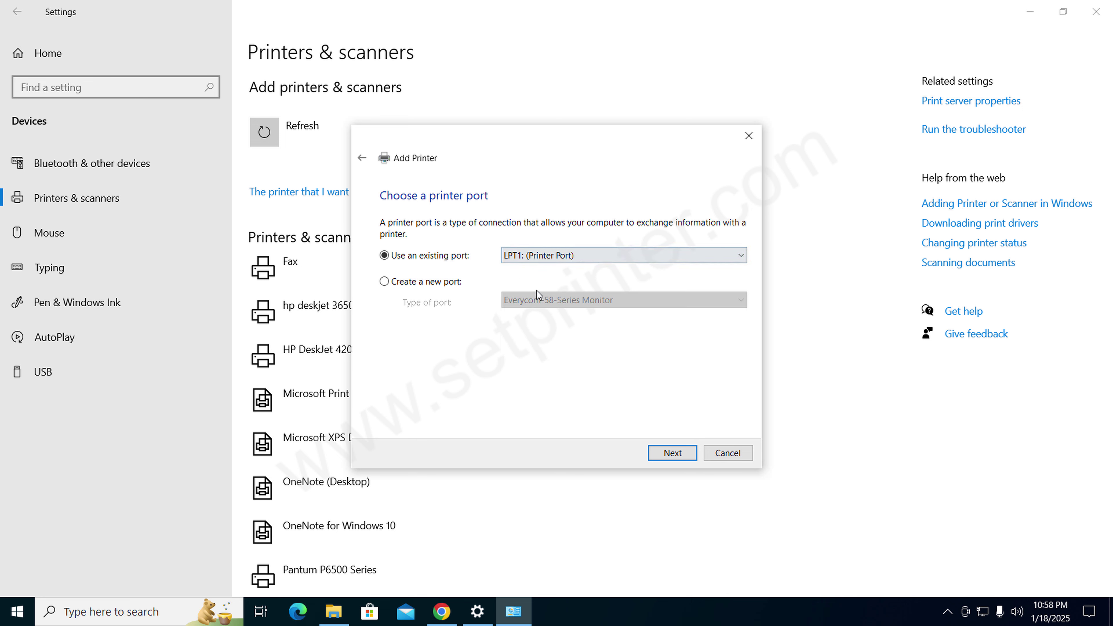
- Use the existing port USB001 (Virtual Printer Port for USB) for the printer and continue to the driver selection
left_click(545, 255)
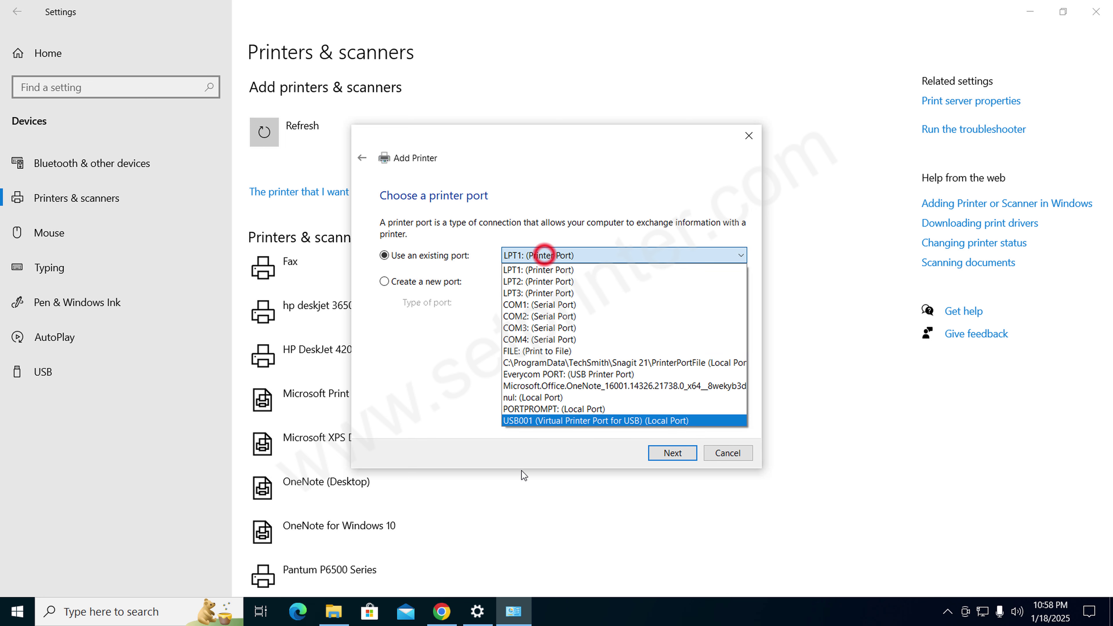
left_click(522, 421)
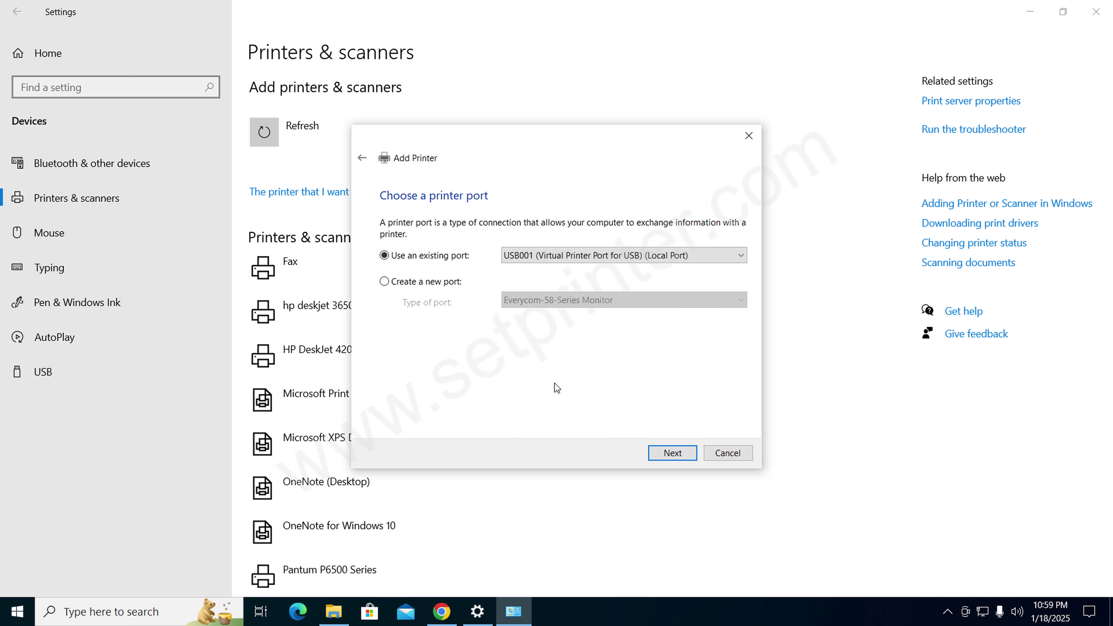
left_click(539, 386)
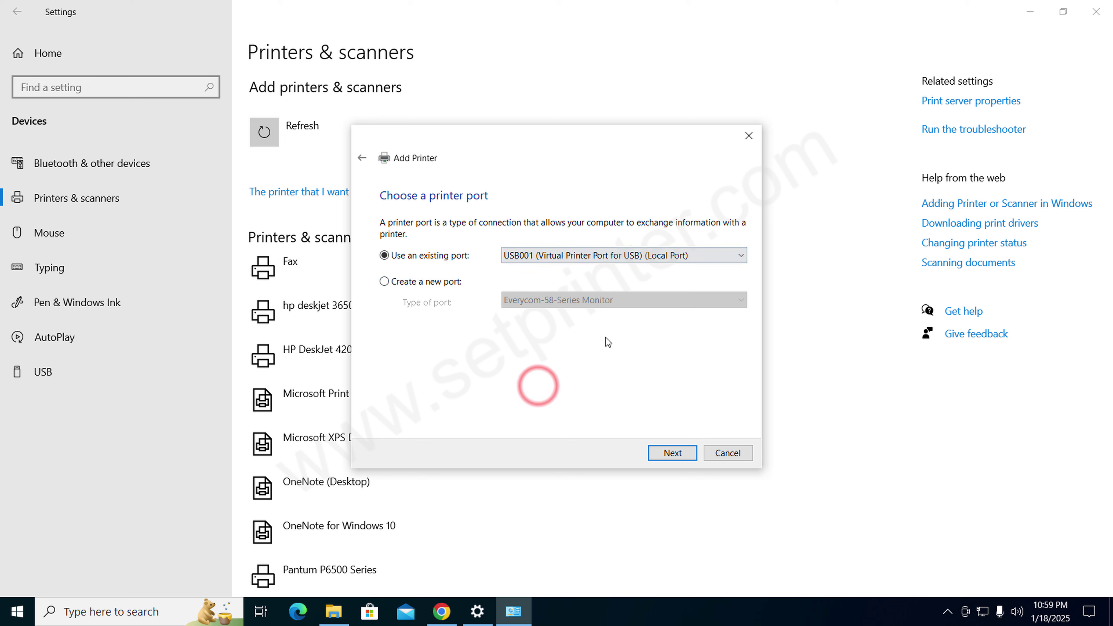
left_click(672, 452)
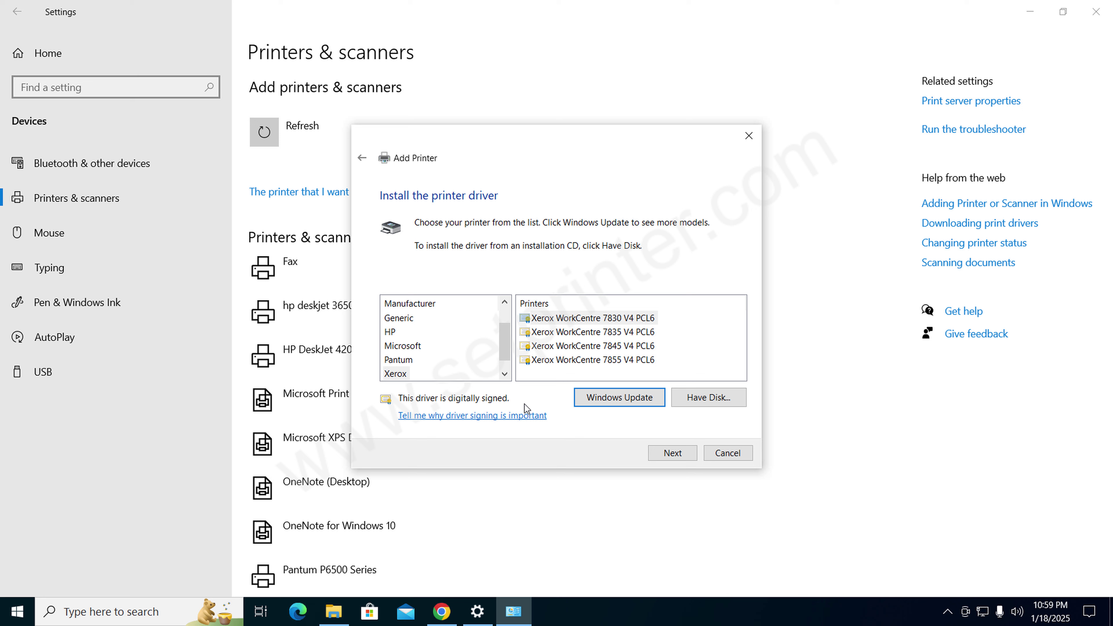
- Load the driver from disk using the prnhp001 setup information file in the desktop's hp-laserjet-5L-basic-driver-64bit folder
left_click(704, 397)
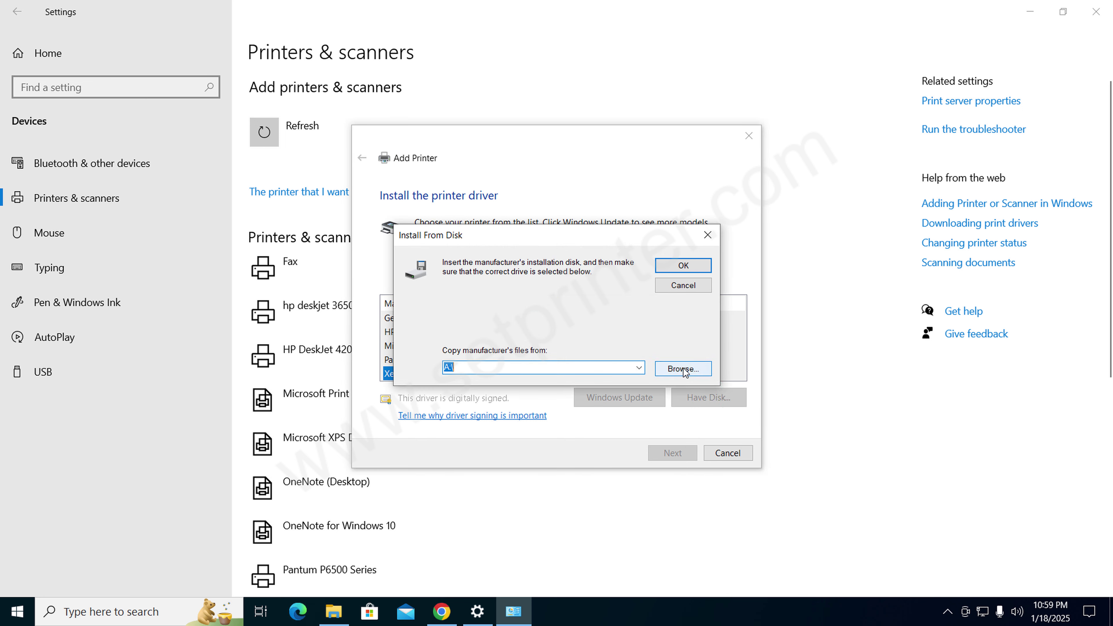
left_click(682, 369)
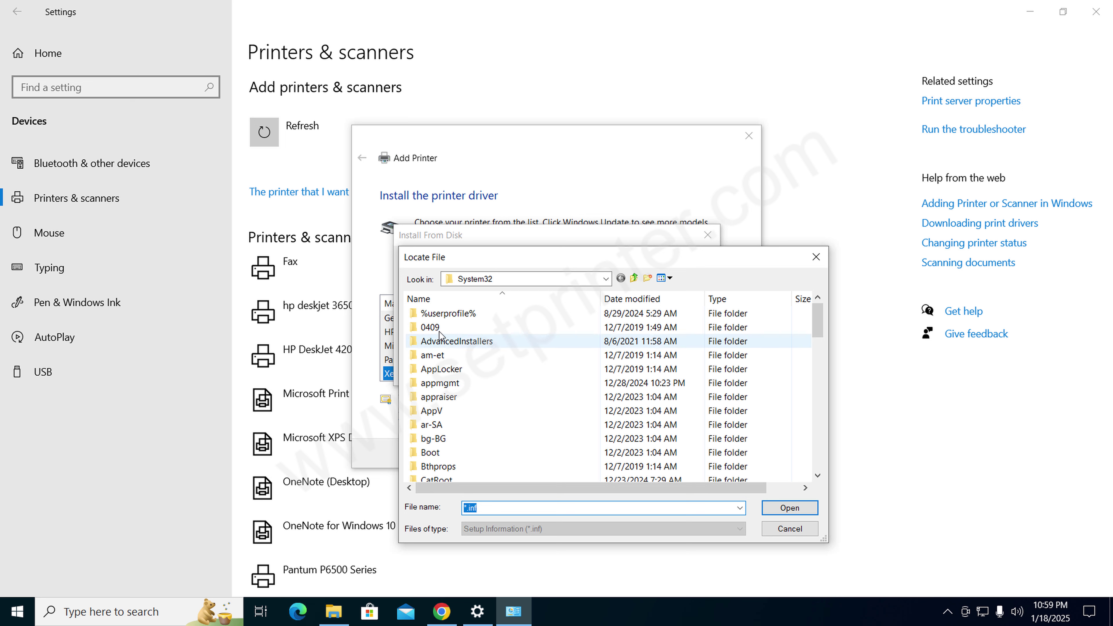
left_click(605, 280)
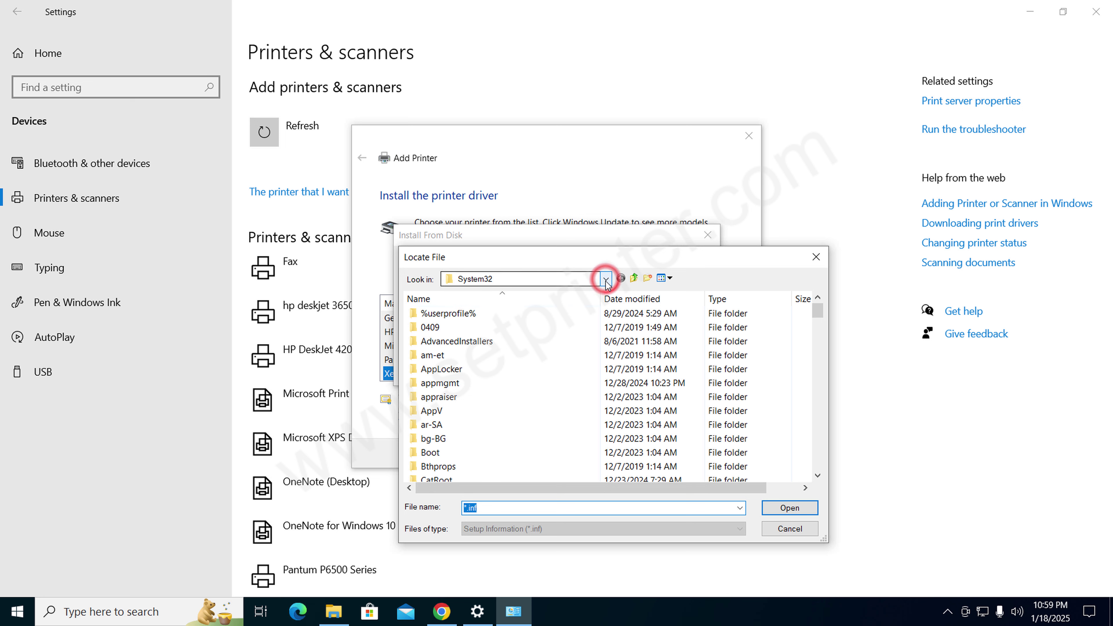
left_click(605, 280)
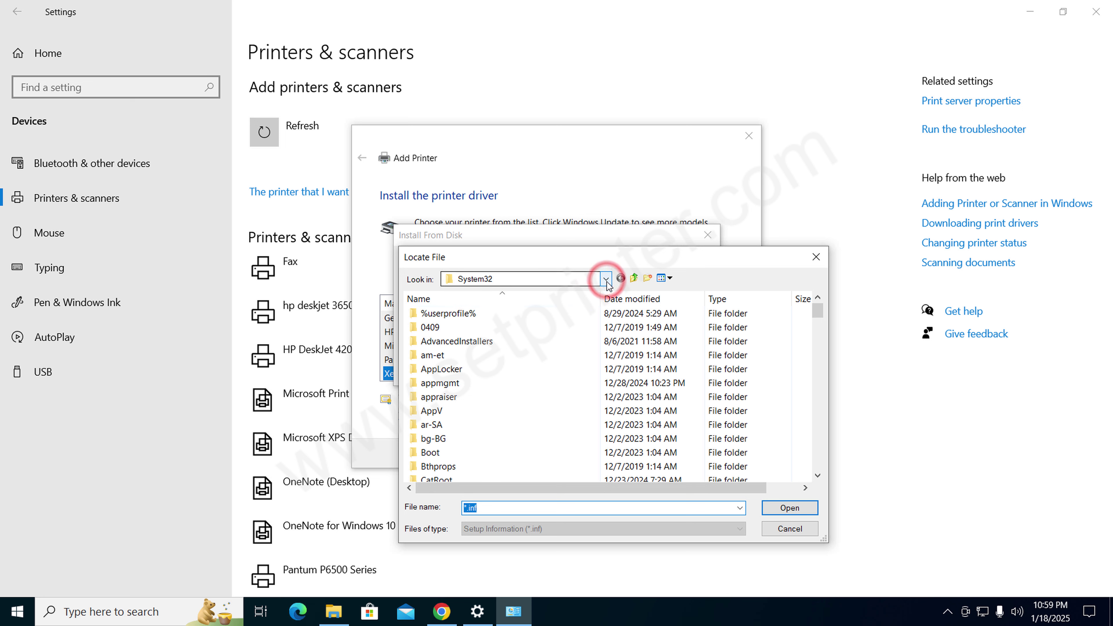
left_click(606, 279)
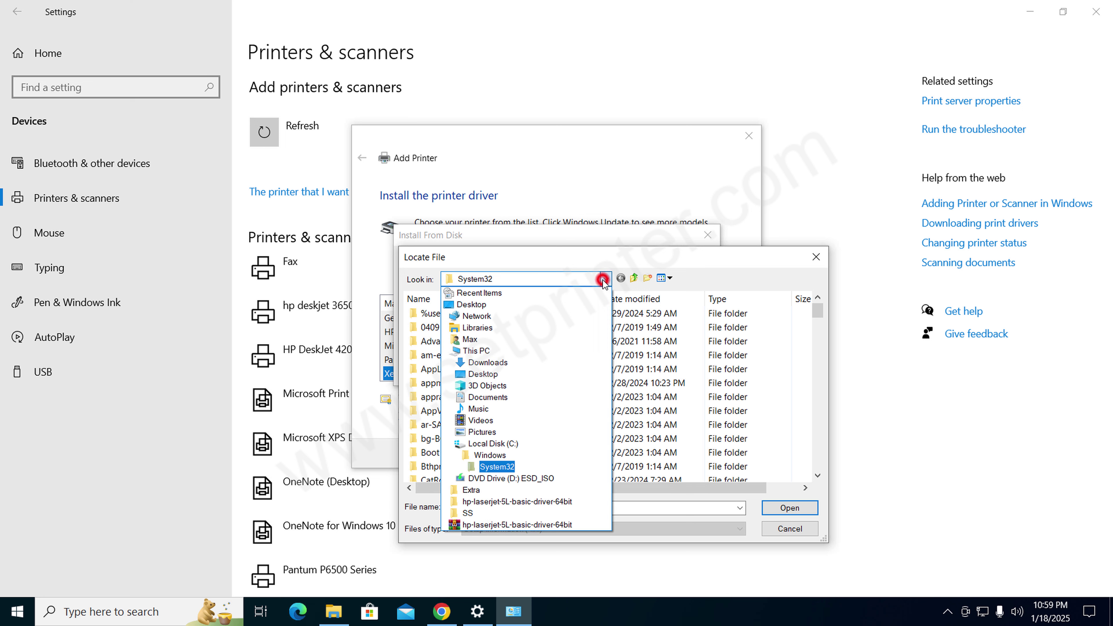
left_click(490, 375)
double_click(457, 327)
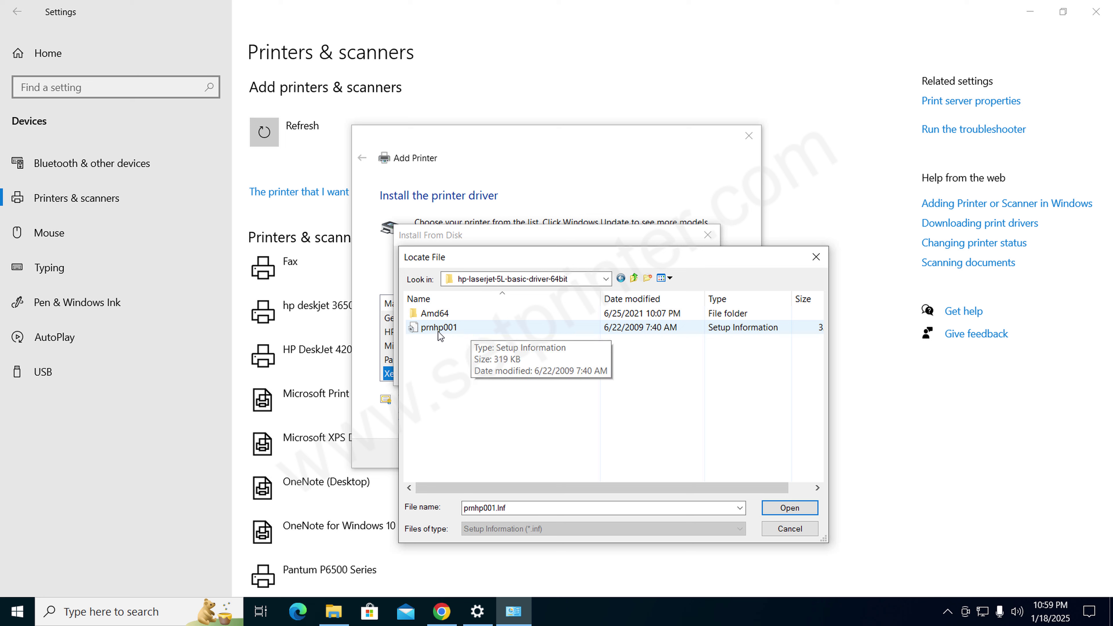
left_click(446, 328)
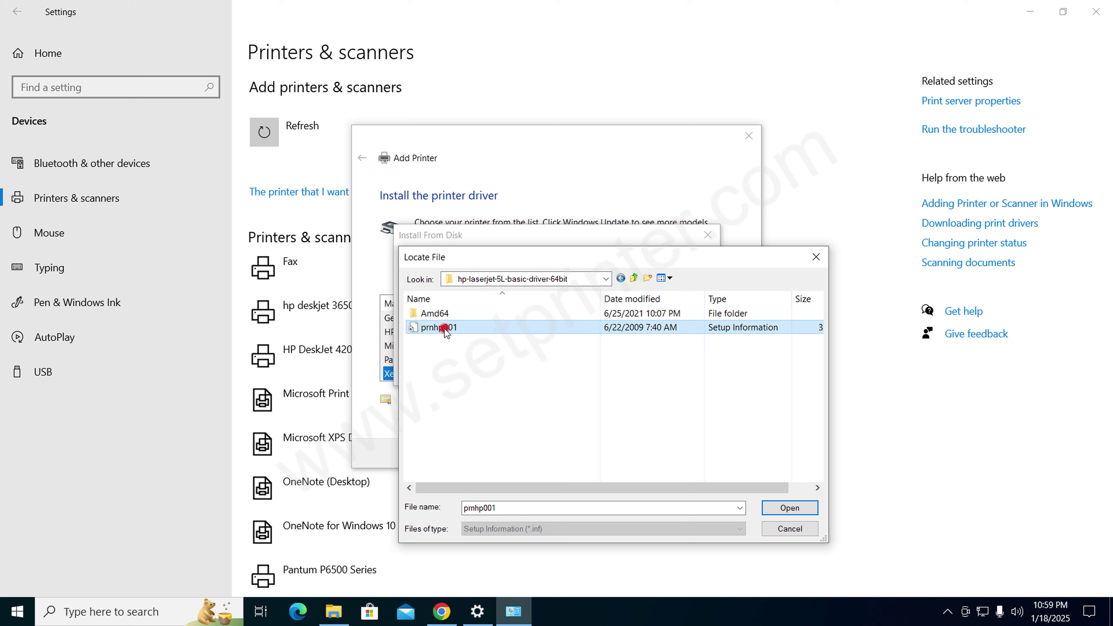
left_click(790, 508)
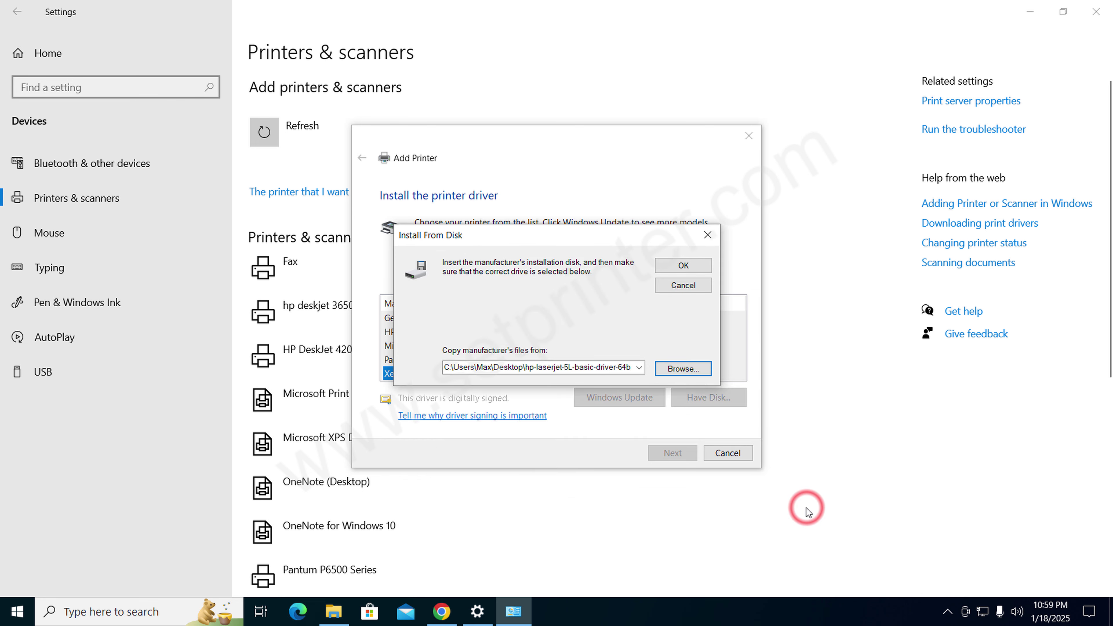
left_click(669, 267)
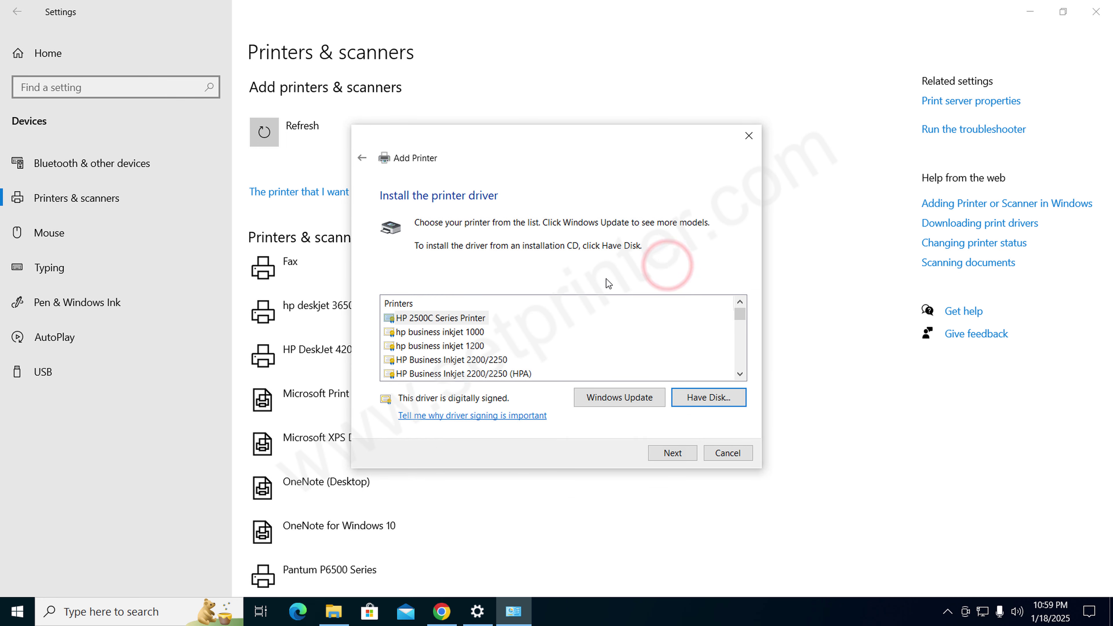
- Choose the HP LaserJet 5L driver from the printer model list and continue to the printer naming page
left_click(739, 374)
left_click(739, 374)
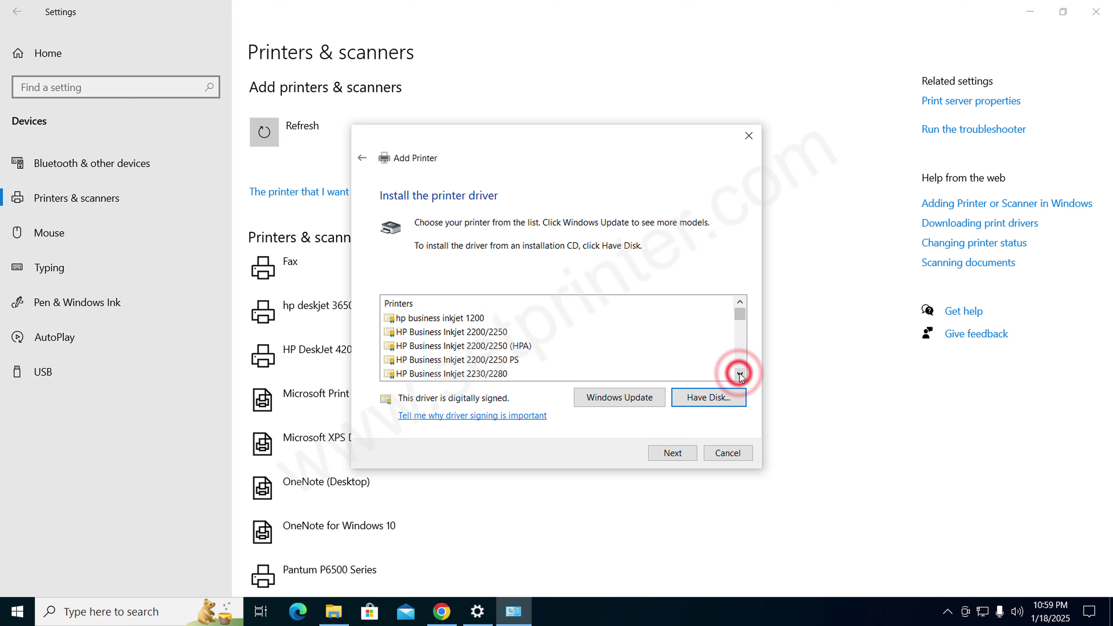
left_click(740, 373)
left_click(740, 373)
left_click(739, 374)
left_click(739, 374)
left_click(739, 373)
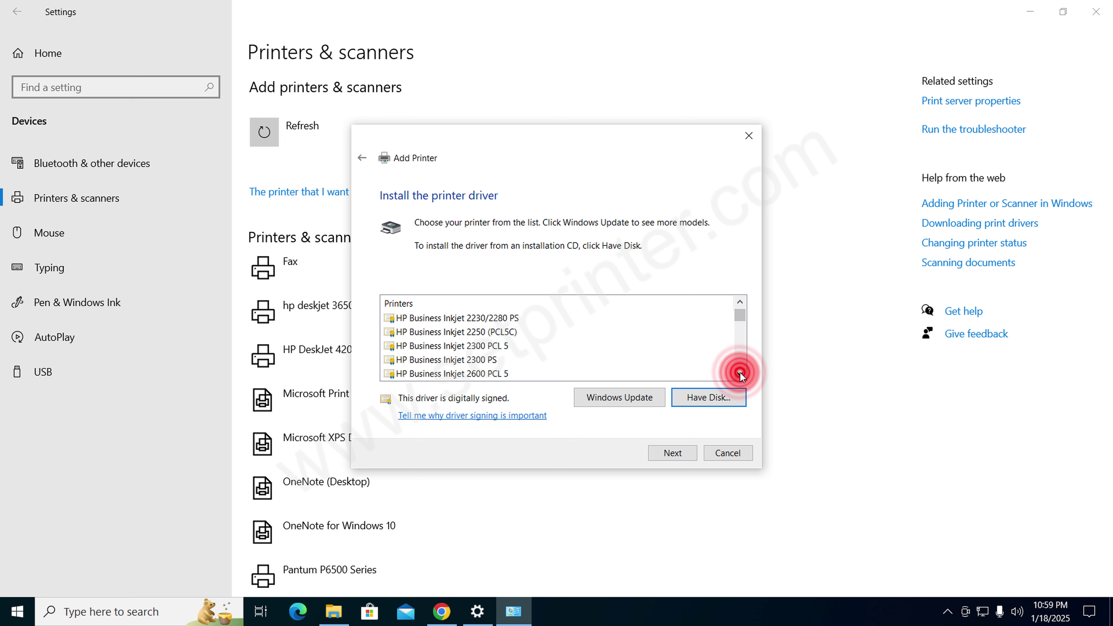
left_click(740, 374)
left_click(740, 374)
left_click(739, 374)
left_click(740, 374)
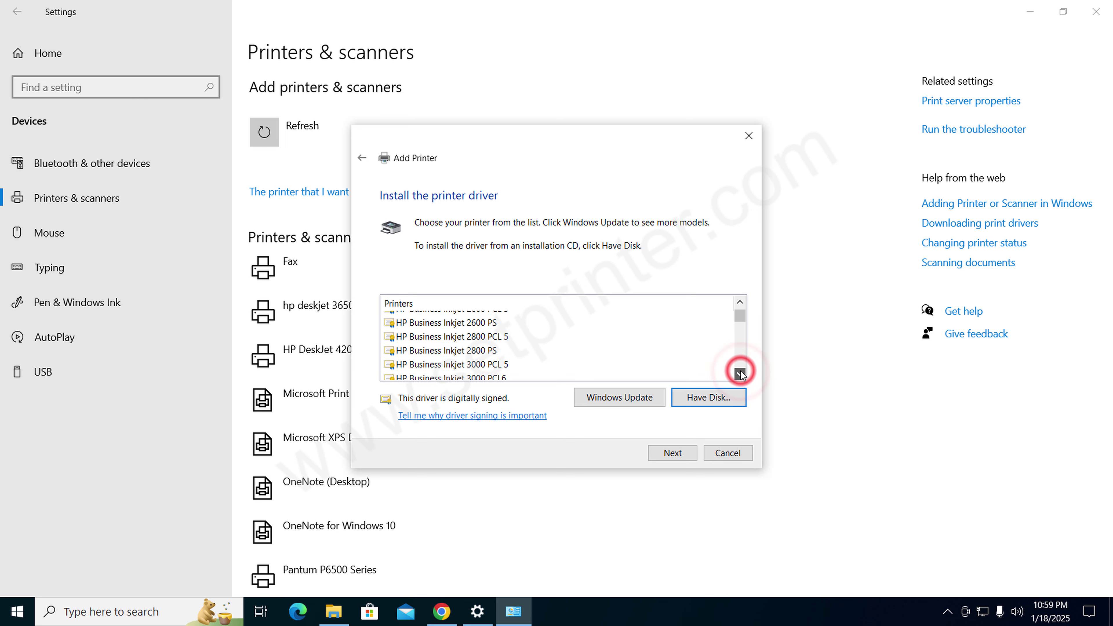
left_click(740, 374)
left_click(740, 374)
left_click(739, 374)
left_click(739, 373)
left_click(739, 373)
left_click(739, 373)
left_click(740, 373)
left_click(740, 373)
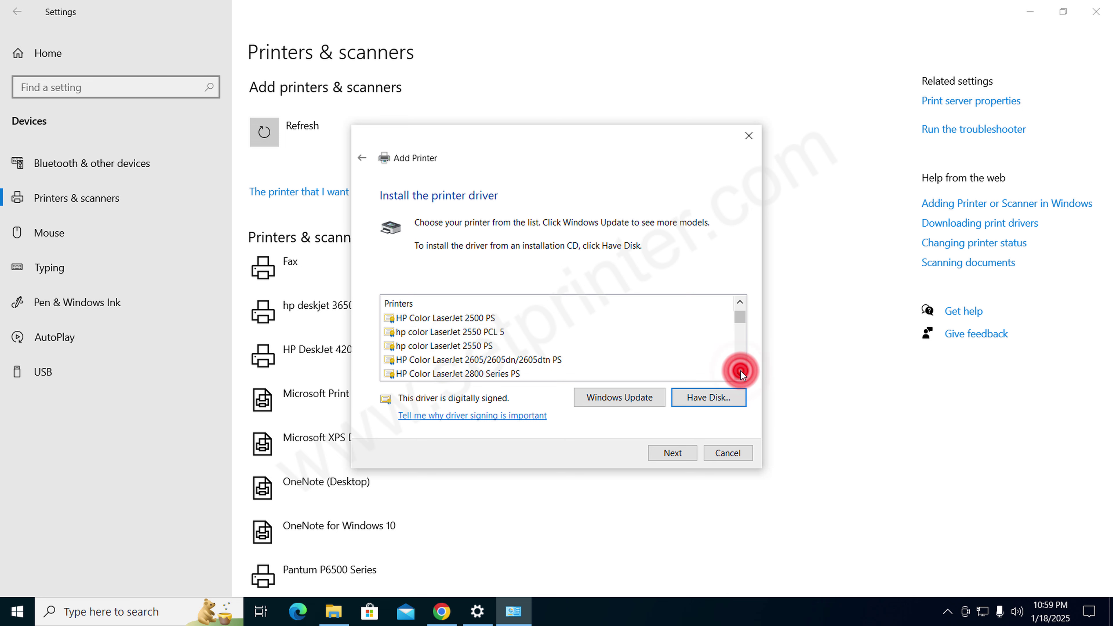
left_click(740, 374)
left_click(739, 373)
left_click(739, 374)
left_click(740, 374)
left_click(740, 374)
left_click(739, 373)
left_click(739, 374)
left_click(740, 373)
left_click(740, 374)
left_click(739, 373)
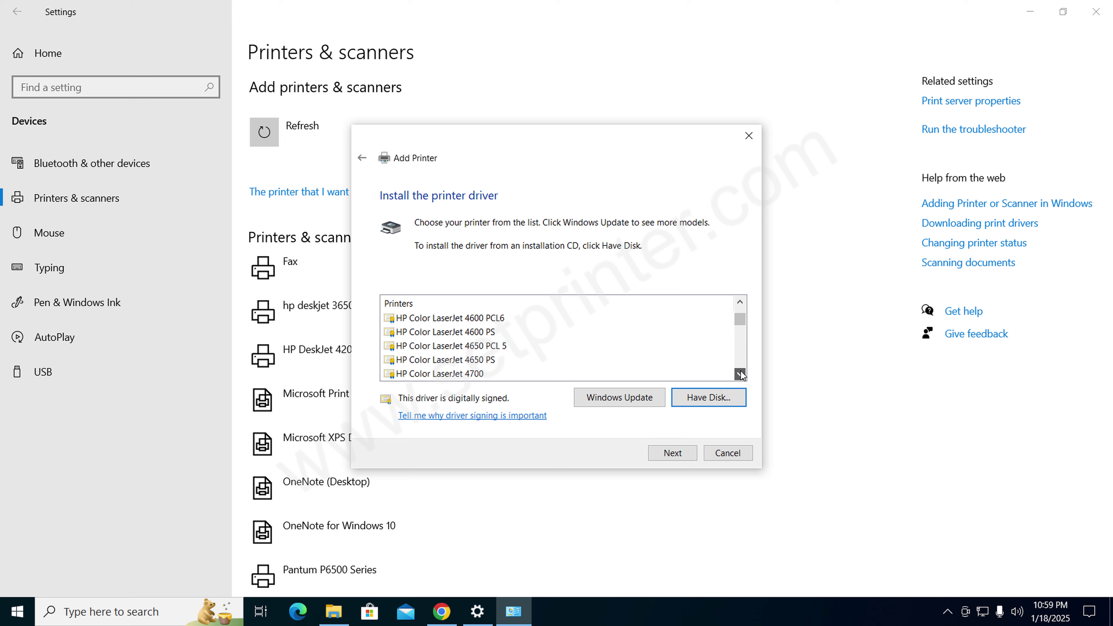
left_click_drag(739, 373, 739, 373)
left_click(739, 374)
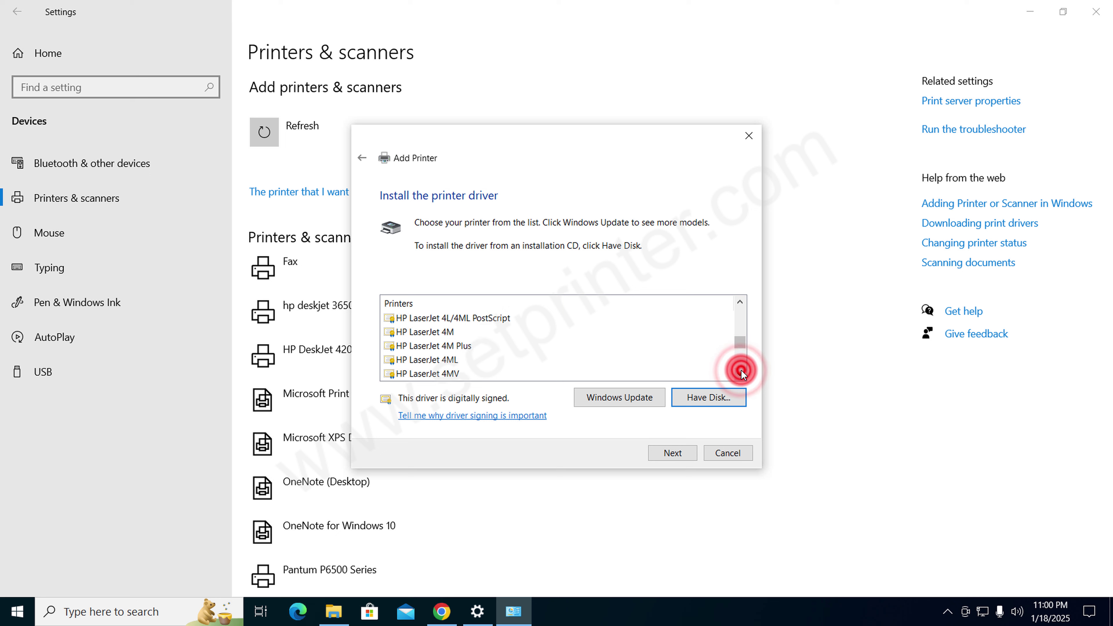
left_click(741, 371)
left_click(742, 371)
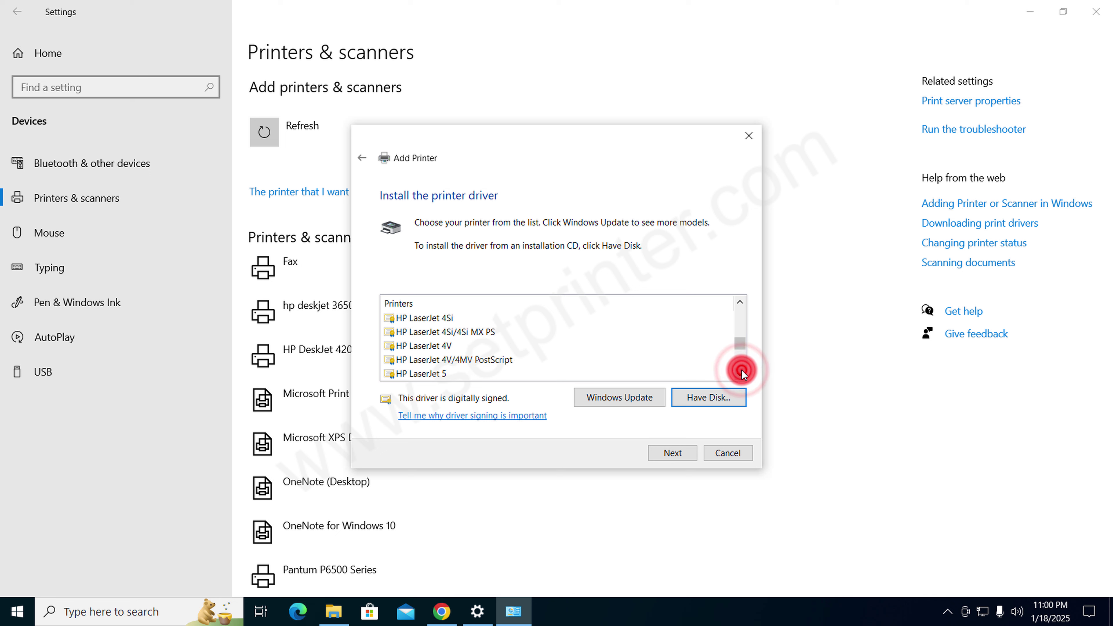
left_click(742, 371)
left_click(741, 370)
left_click(742, 370)
left_click(742, 370)
left_click(741, 371)
left_click(741, 370)
left_click(742, 370)
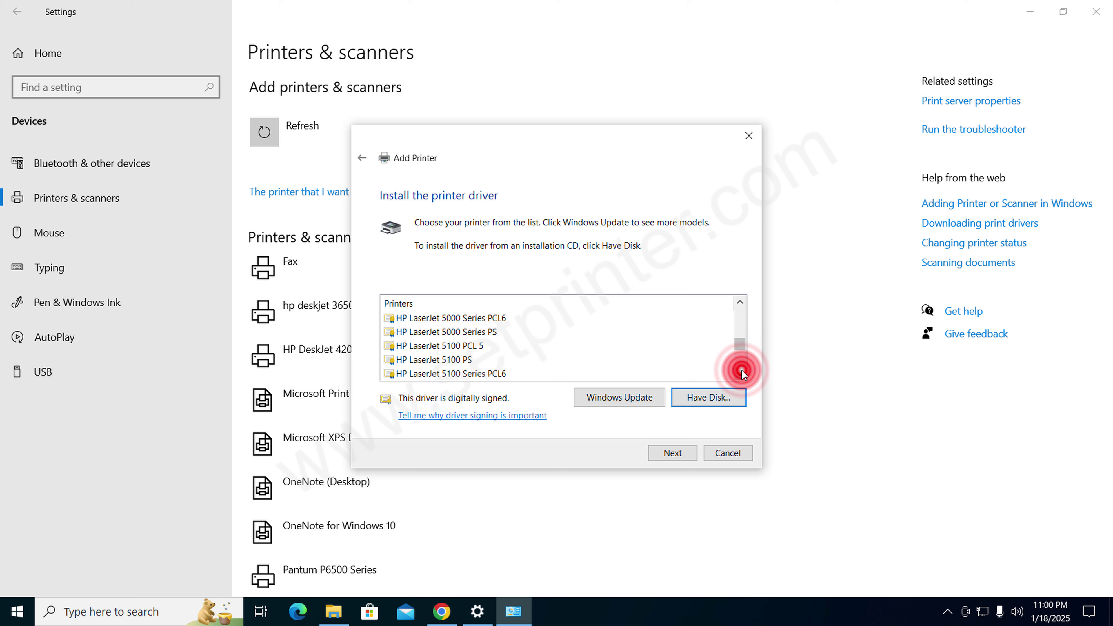
left_click(742, 371)
left_click(742, 370)
left_click(741, 371)
left_click(741, 370)
left_click(740, 370)
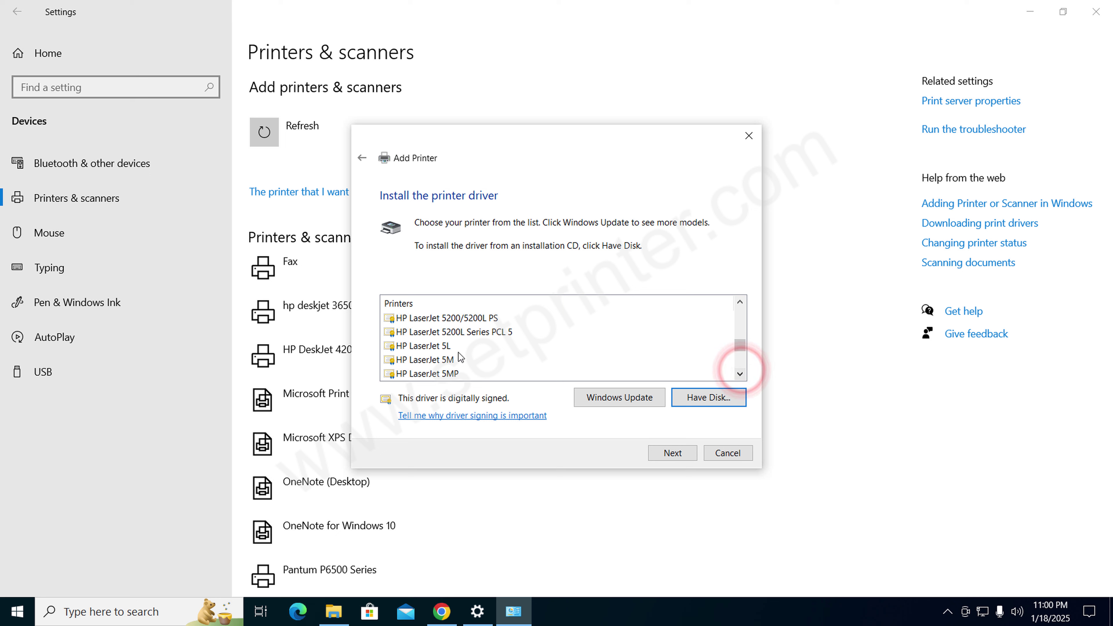
left_click(419, 346)
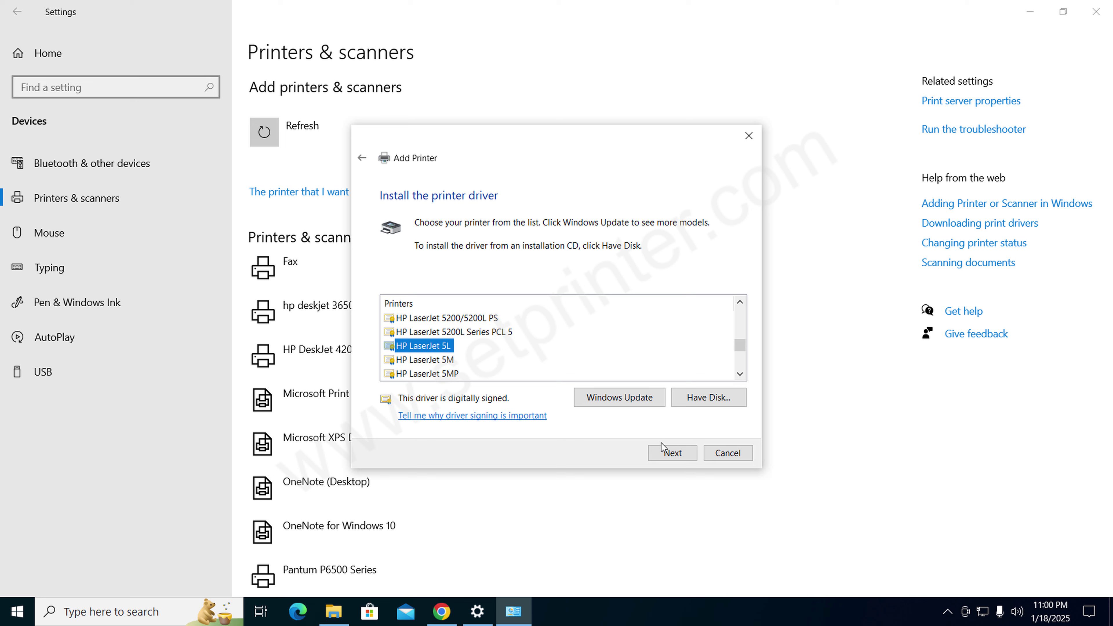
left_click(672, 453)
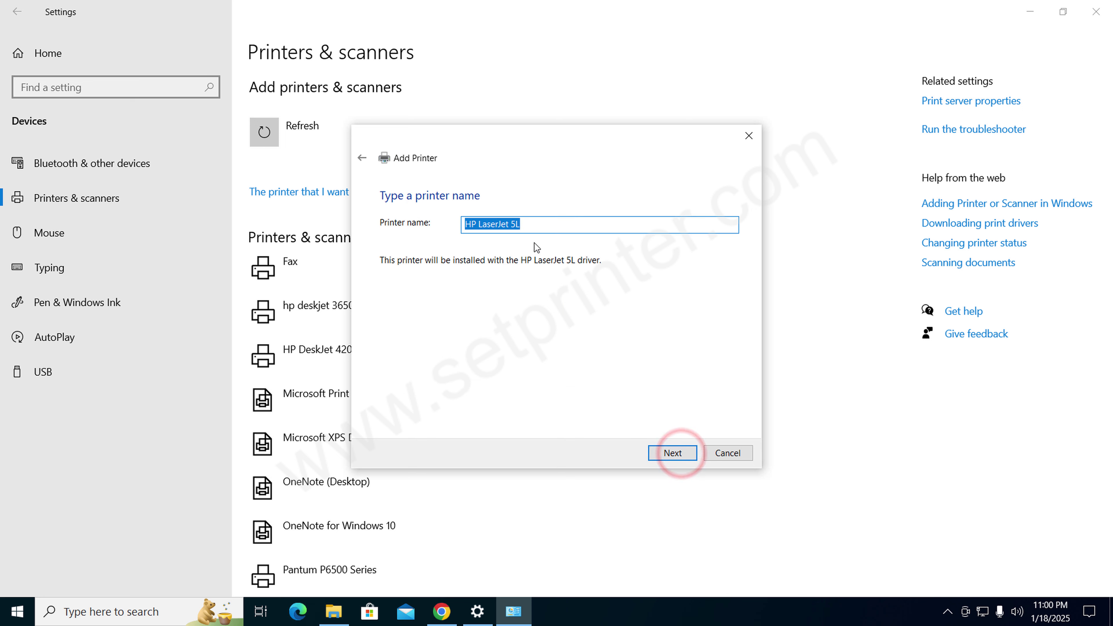
- Keep the printer name HP LaserJet 5L, leave the printer unshared and finish adding it
left_click(541, 223)
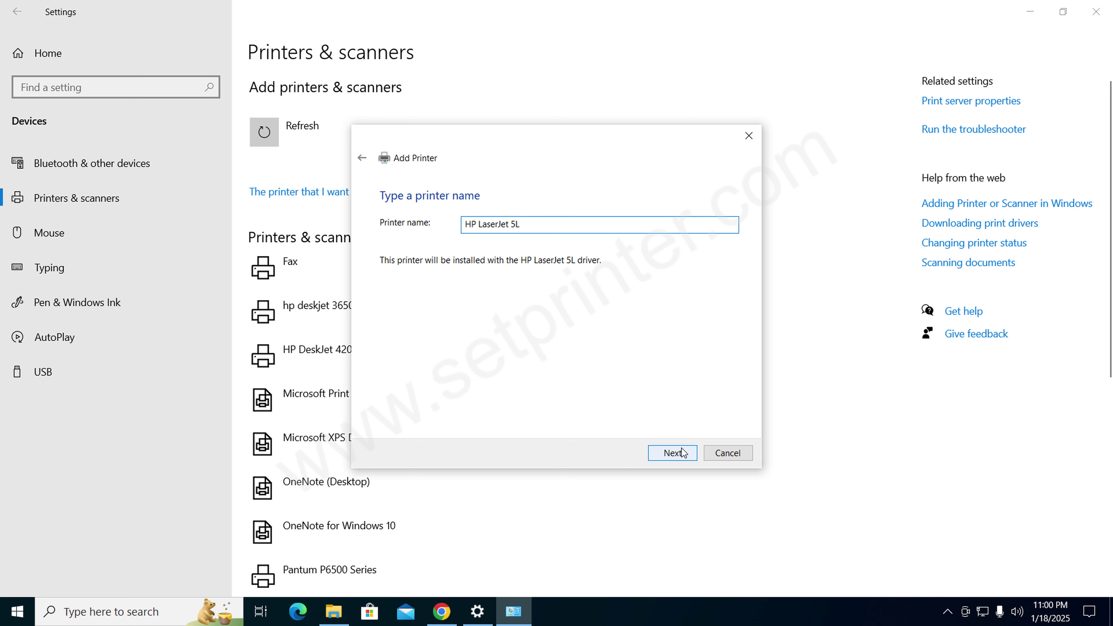
left_click(673, 453)
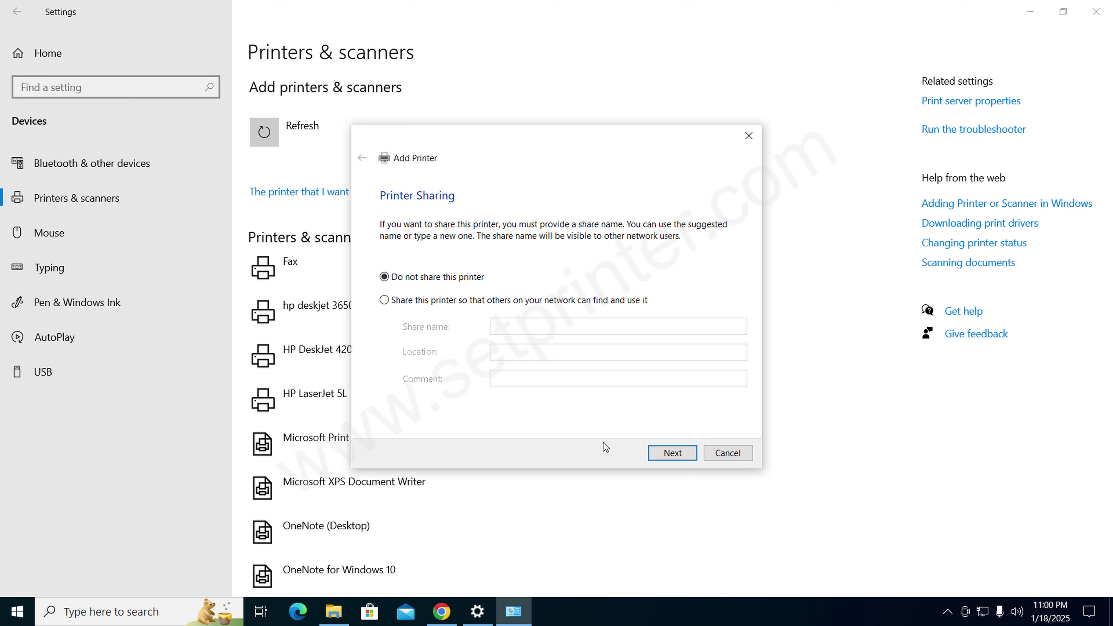
left_click(682, 463)
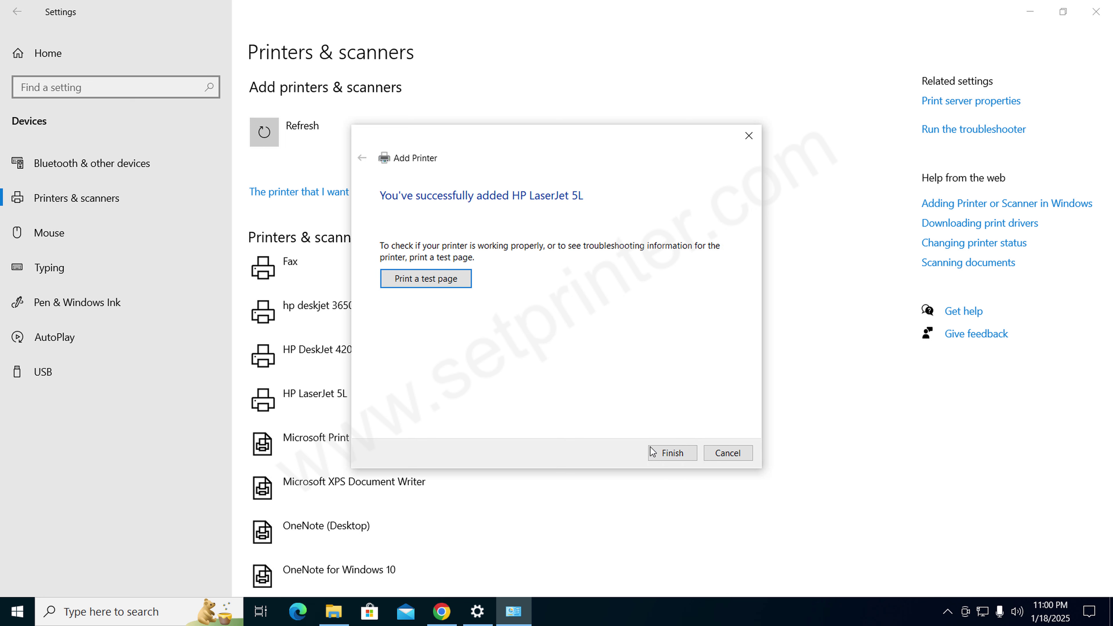
left_click(679, 456)
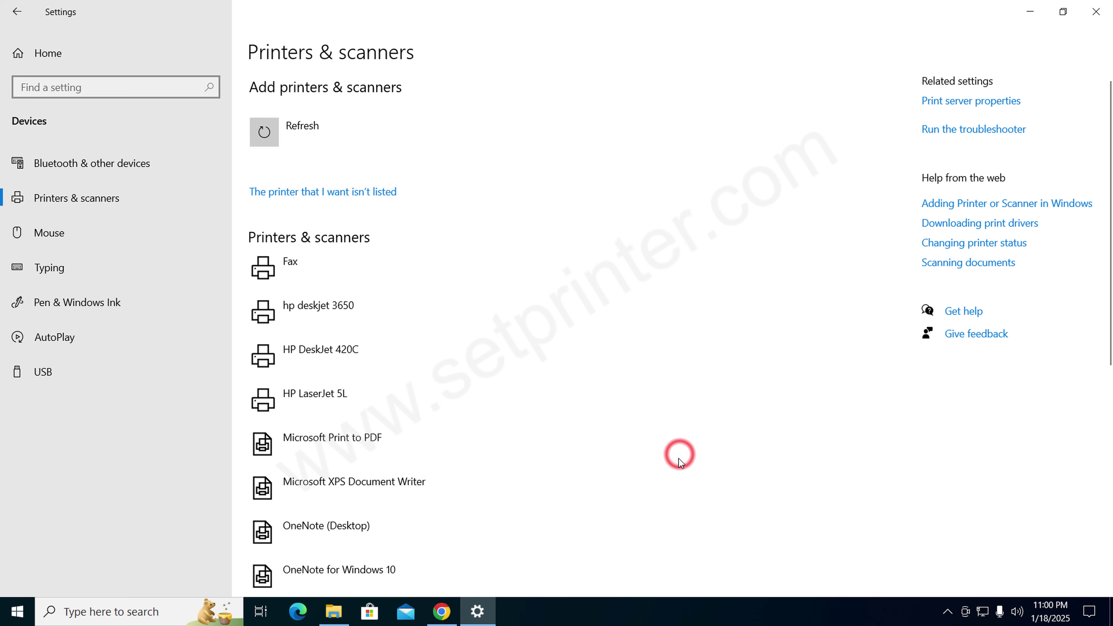
- Look through the installed printers and expand the HP LaserJet 5L entry to show its management options
scroll(506, 432, "down", 4)
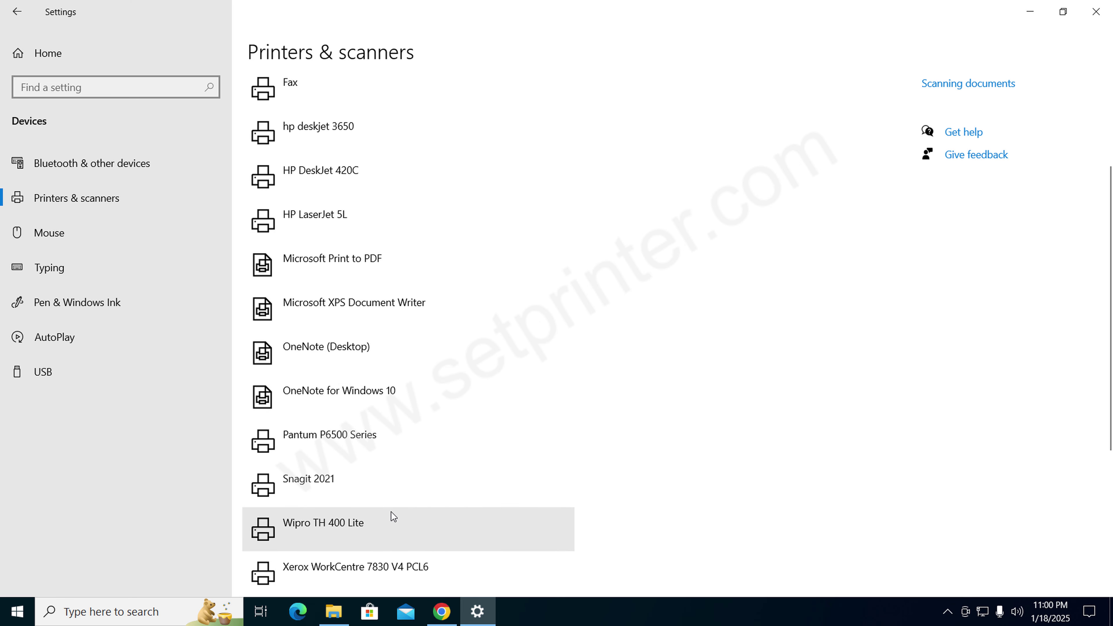
scroll(495, 456, "down", 5)
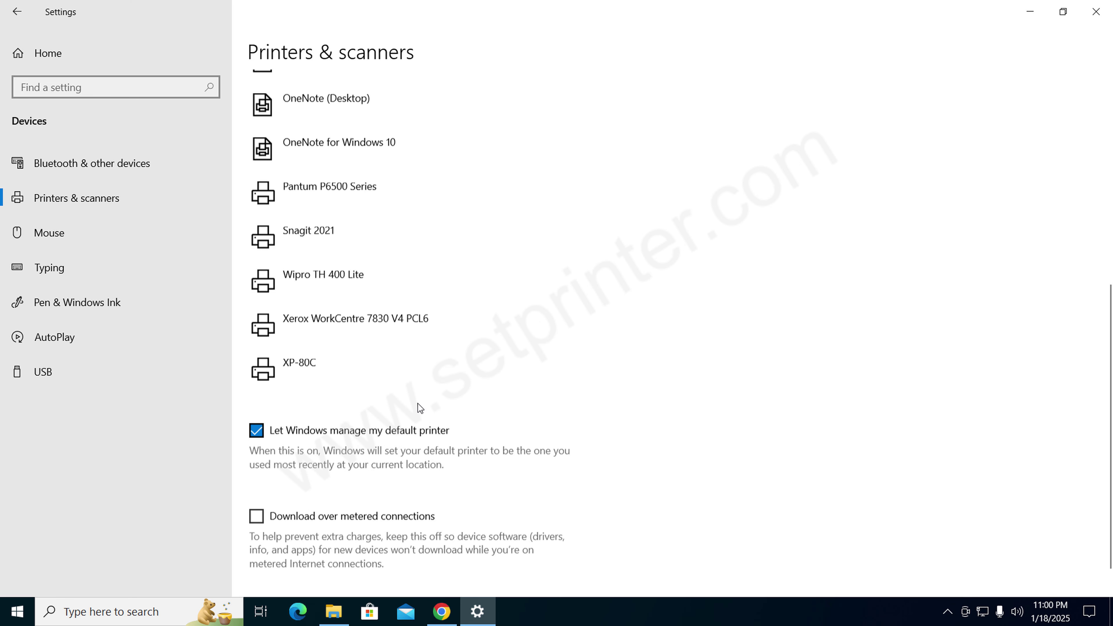
scroll(419, 407, "up", 10)
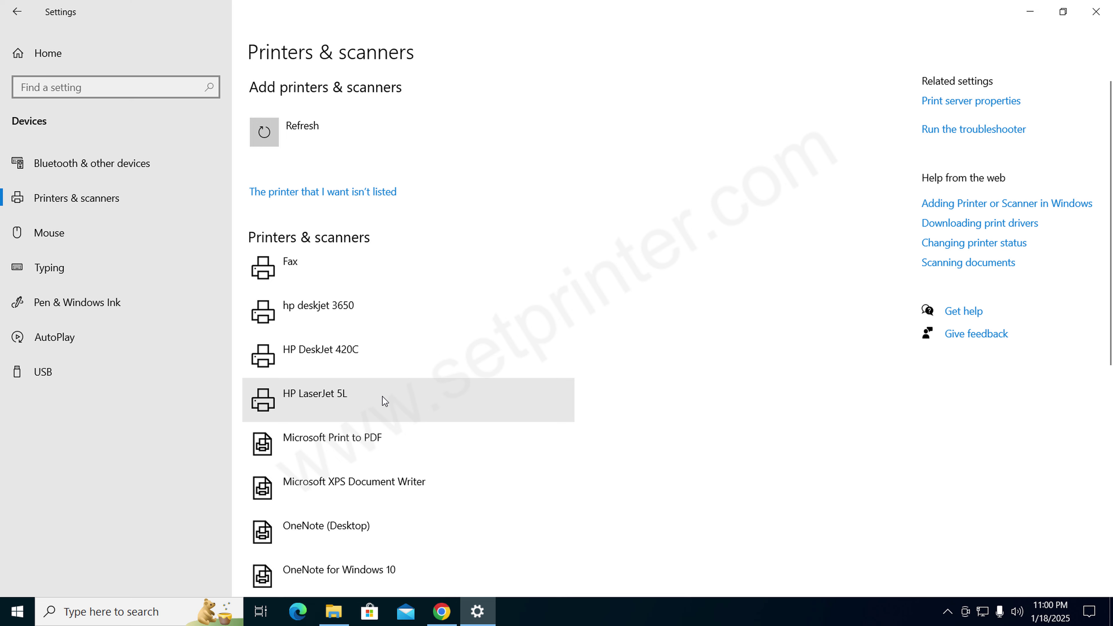
left_click(383, 398)
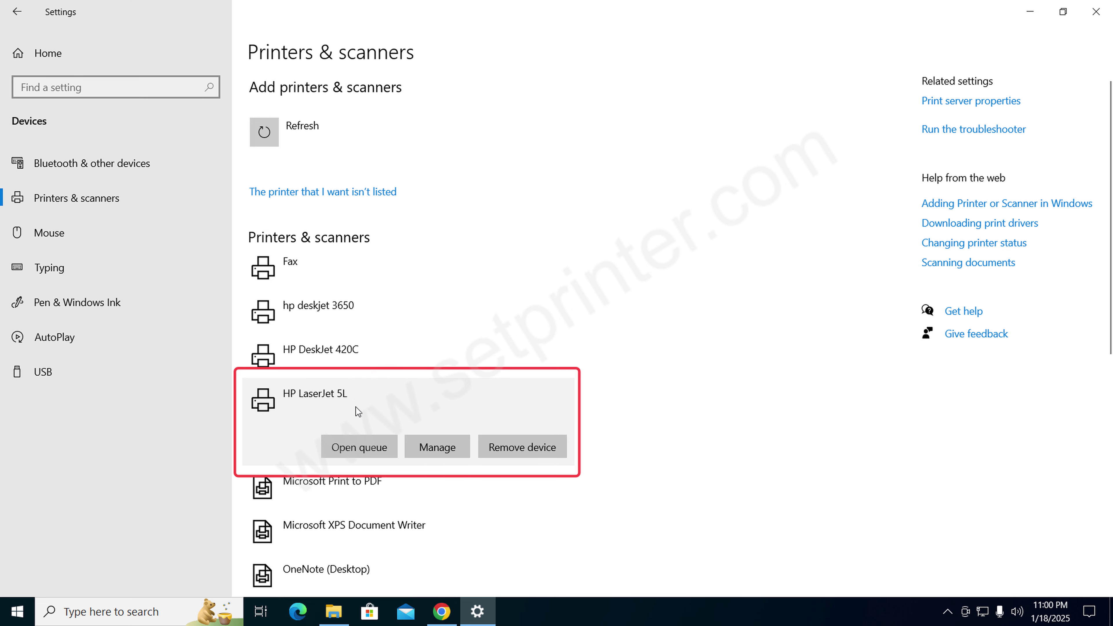